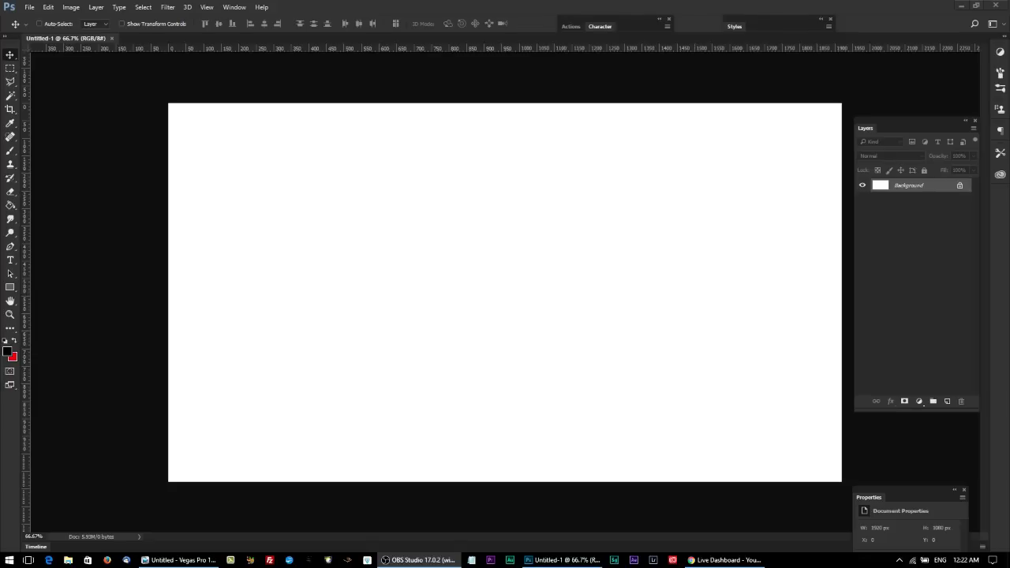
Switch to Chrome and open the creator's YouTube channel page in a new tab.
{"action": "left_click", "coordinate": [724, 559]}
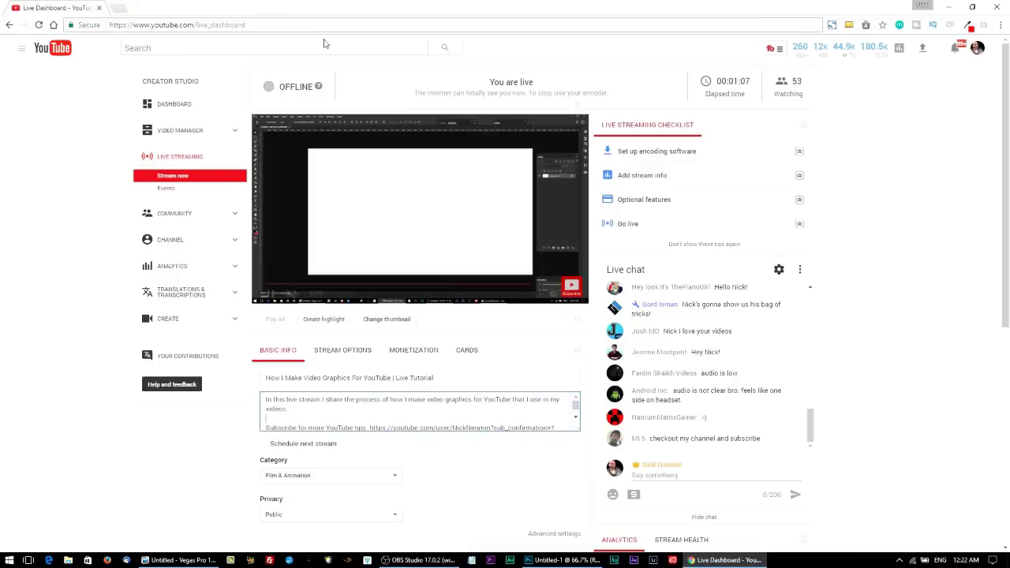
{"action": "left_click", "coordinate": [124, 7]}
{"action": "type", "text": "youtube"}
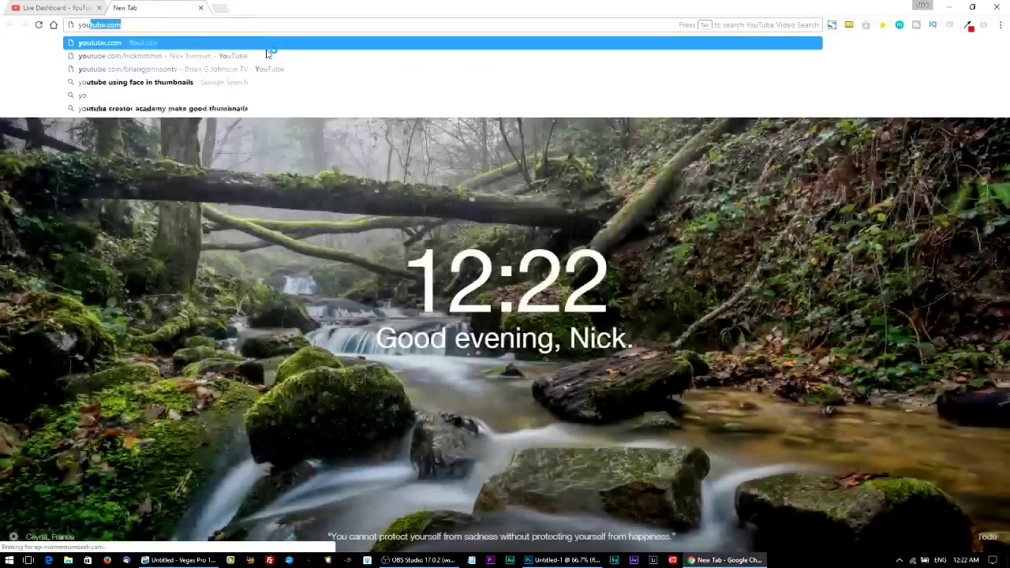
{"action": "type", "text": ".com/nicknimmin"}
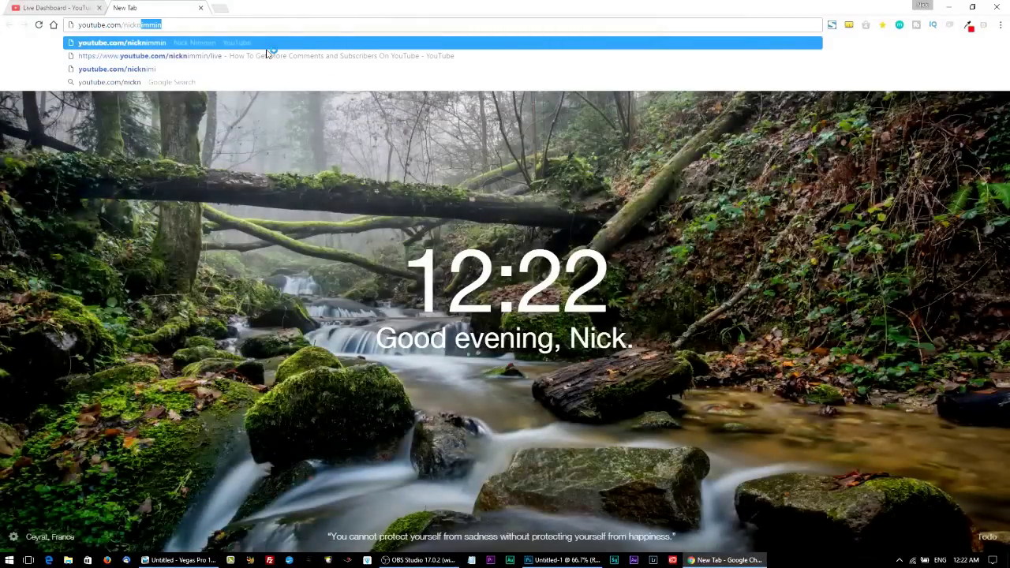
{"action": "key", "text": "Return"}
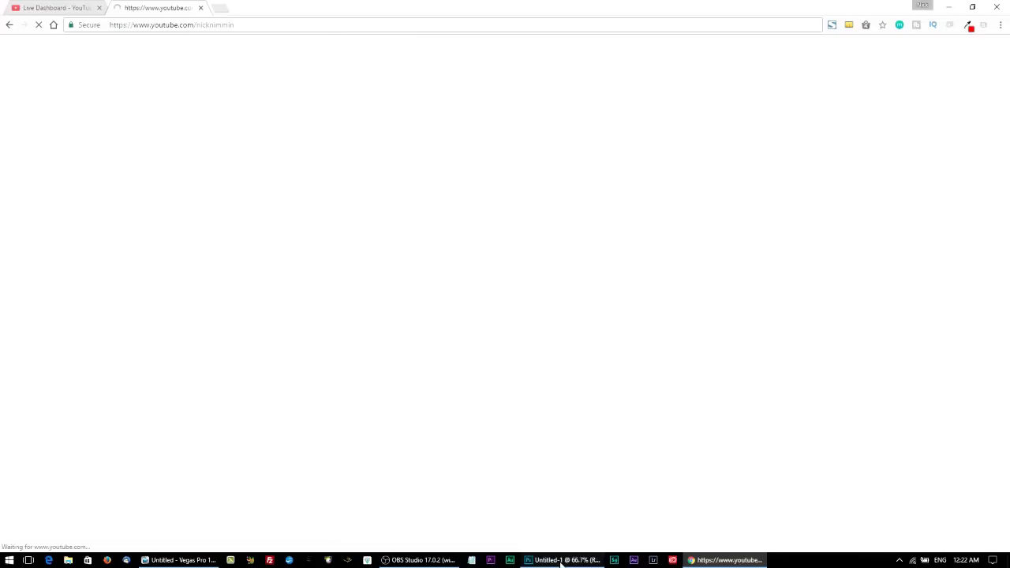
Switch back to Photoshop, close the Properties panel and move the Layers panel slightly higher.
{"action": "mouse_move", "coordinate": [560, 563]}
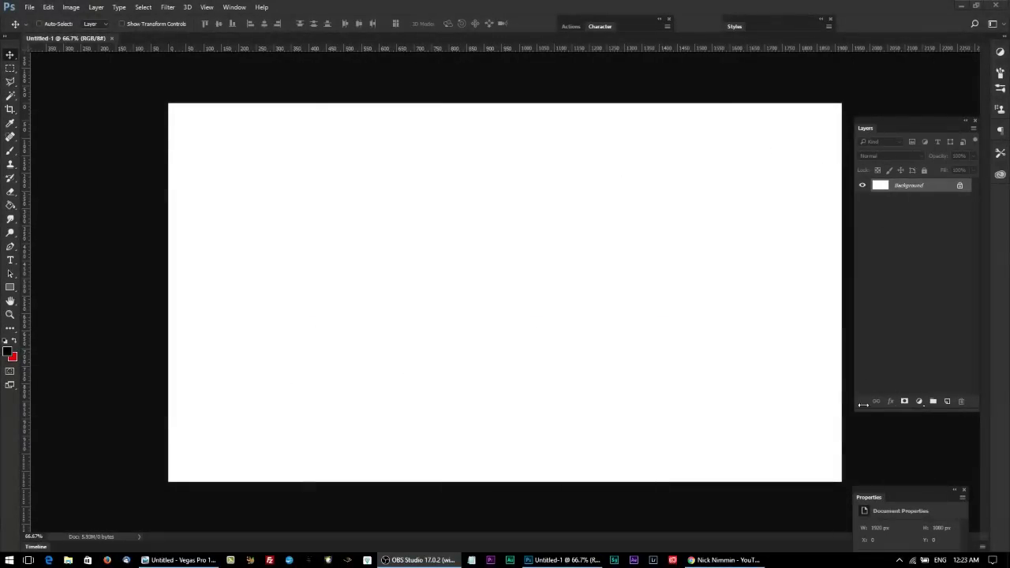
{"action": "left_click", "coordinate": [963, 490]}
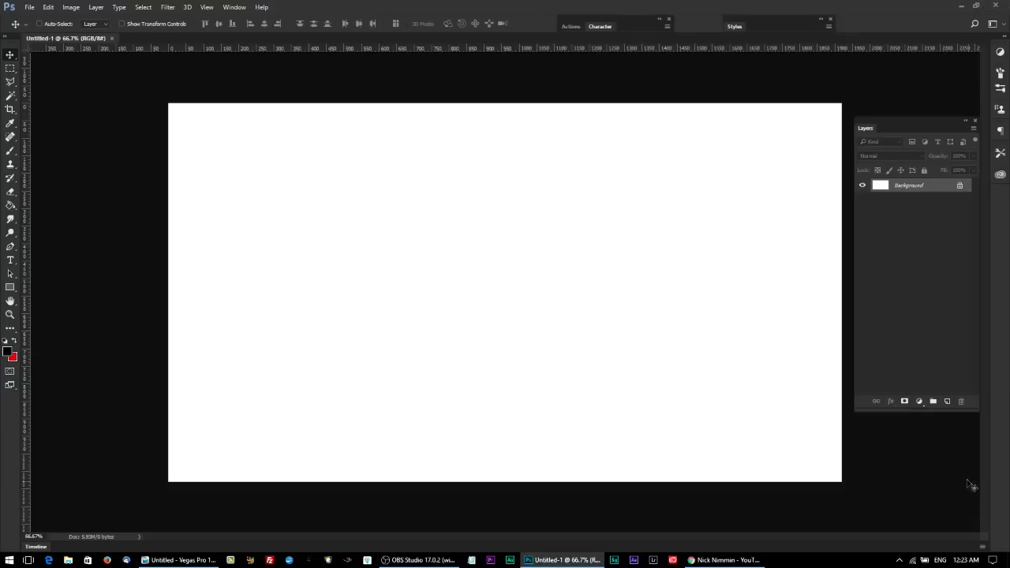
{"action": "left_click_drag", "start_coordinate": [863, 128], "coordinate": [857, 104]}
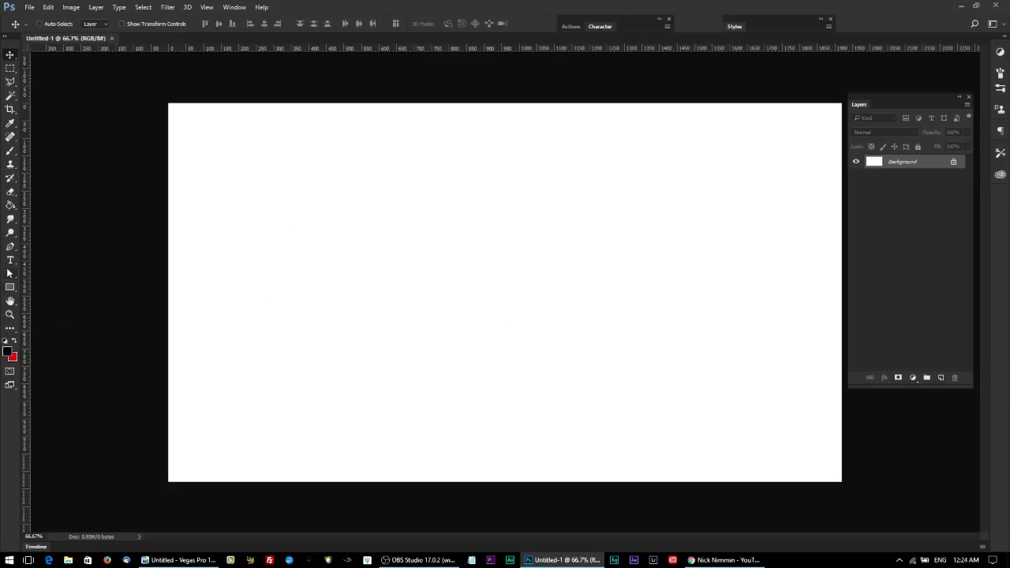
Set the foreground colour to dark grey and fill the Background layer with it.
{"action": "left_click", "coordinate": [11, 287]}
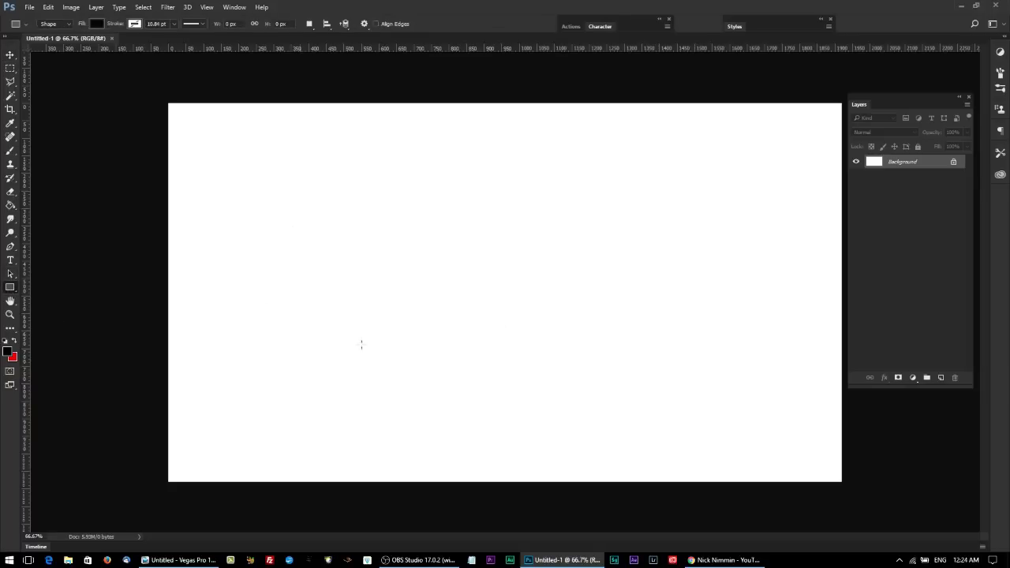
{"action": "left_click", "coordinate": [15, 341]}
{"action": "left_click", "coordinate": [14, 341]}
{"action": "left_click", "coordinate": [6, 353]}
{"action": "left_click", "coordinate": [6, 353]}
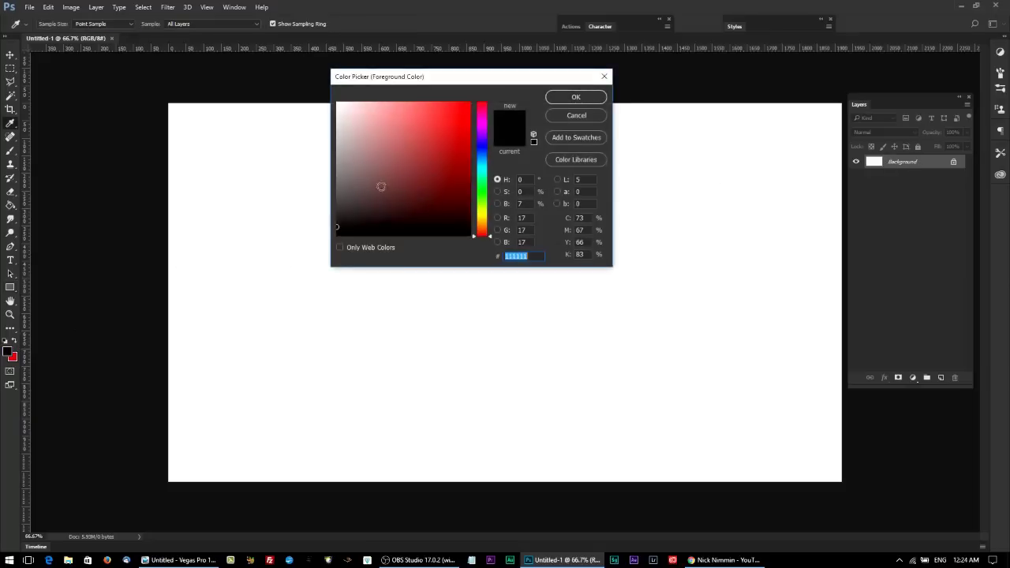
{"action": "left_click", "coordinate": [577, 100]}
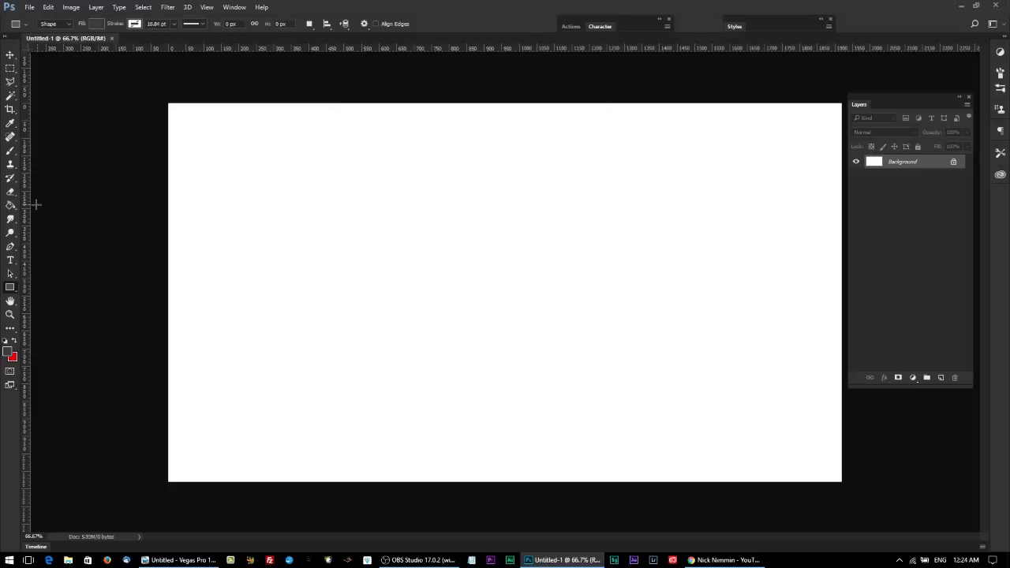
{"action": "left_click", "coordinate": [10, 205]}
{"action": "left_click", "coordinate": [305, 258]}
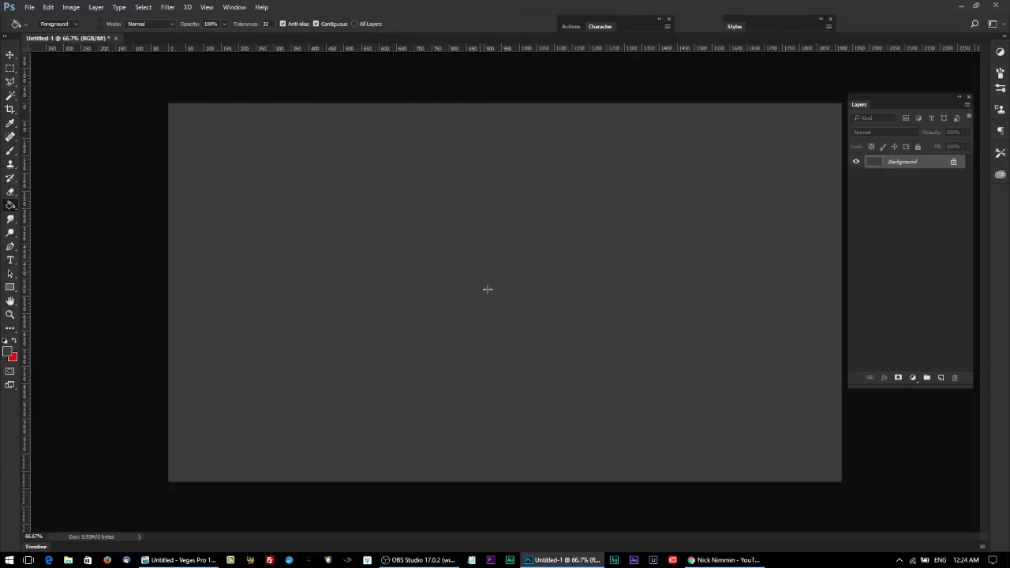
Apply the Add Noise filter to the Background at 11.07% with Gaussian distribution and Monochromatic enabled.
{"action": "left_click", "coordinate": [169, 7]}
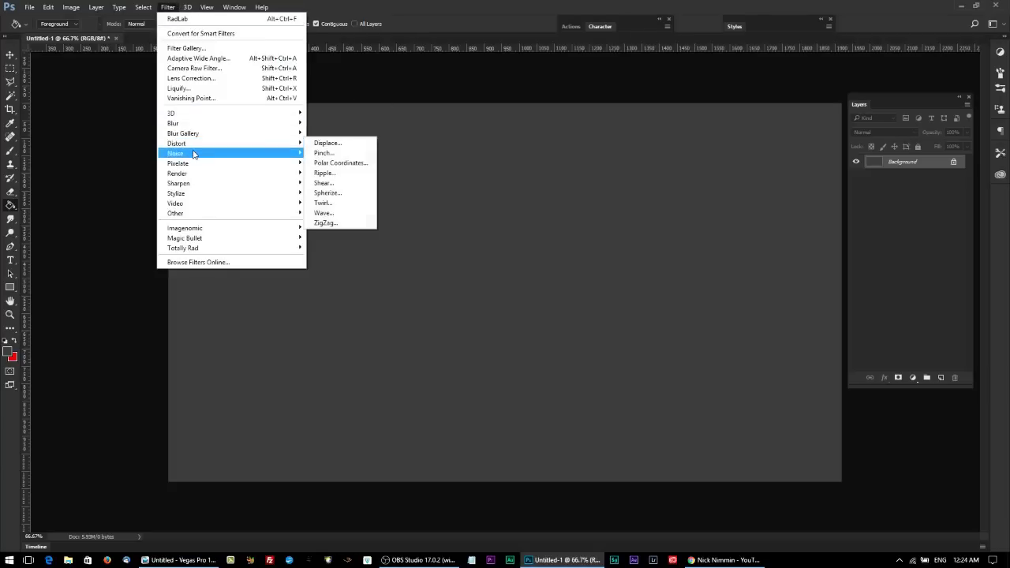
{"action": "mouse_move", "coordinate": [194, 153]}
{"action": "left_click", "coordinate": [344, 153]}
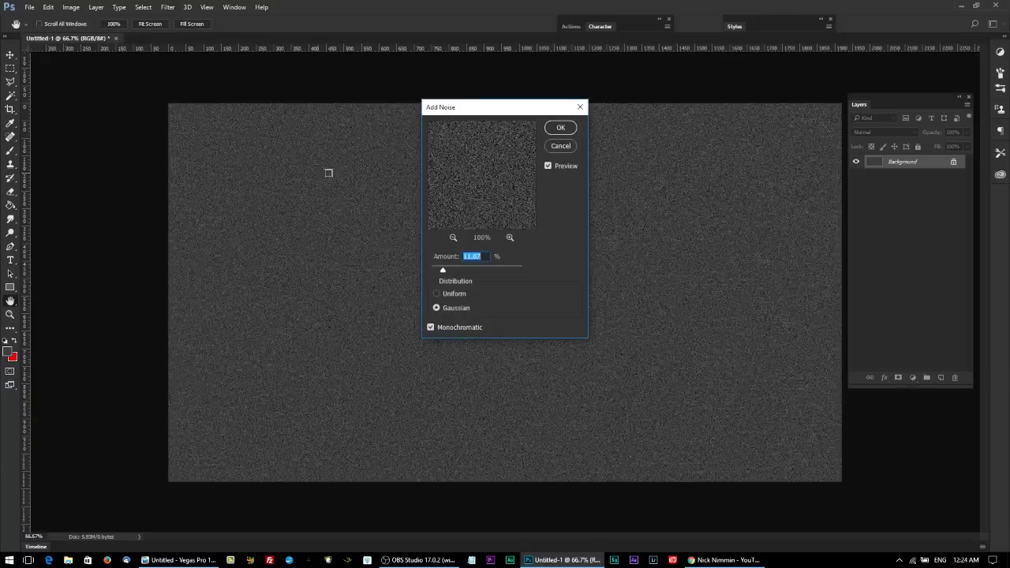
{"action": "left_click", "coordinate": [557, 127]}
{"action": "left_click", "coordinate": [10, 55]}
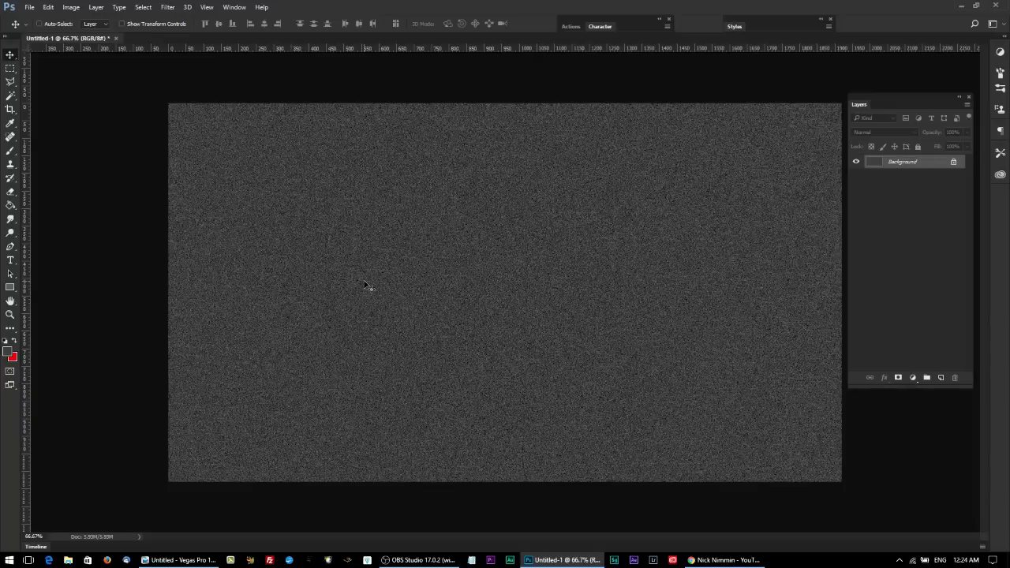
Make red the foreground colour and set the Rectangle tool to Shape mode.
{"action": "left_click", "coordinate": [15, 342]}
{"action": "left_click", "coordinate": [9, 289]}
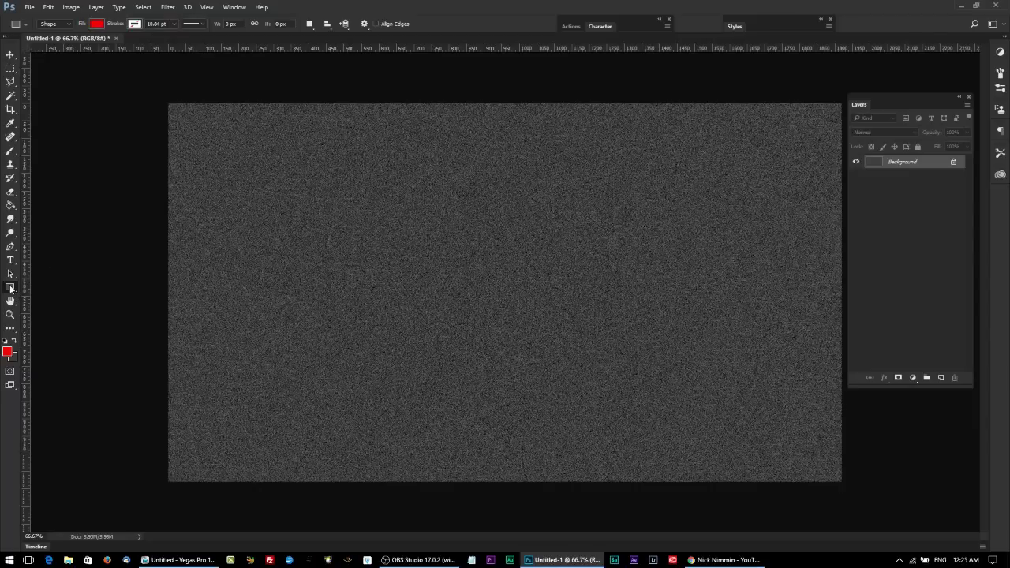
{"action": "left_click", "coordinate": [55, 23]}
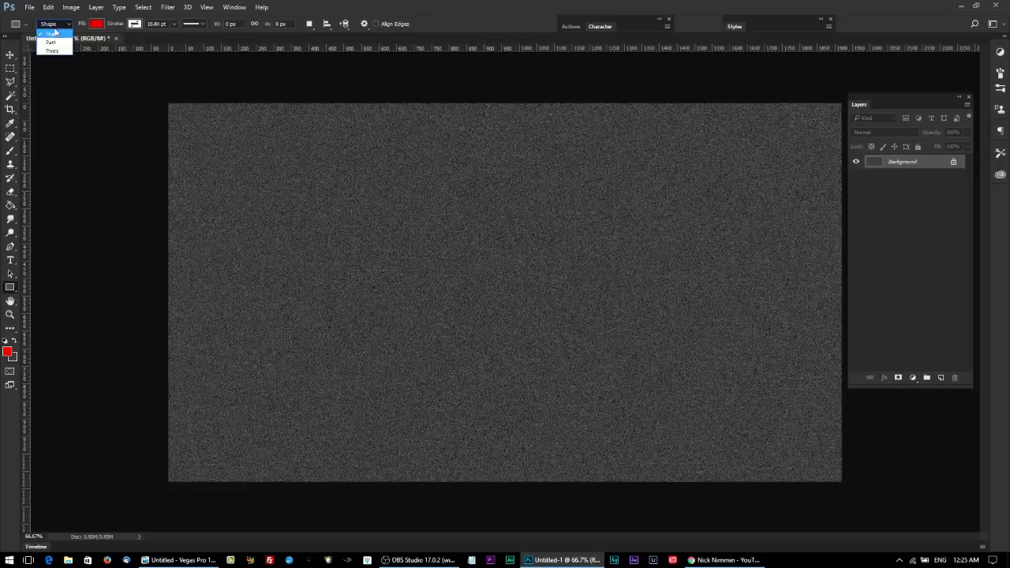
{"action": "left_click", "coordinate": [54, 34]}
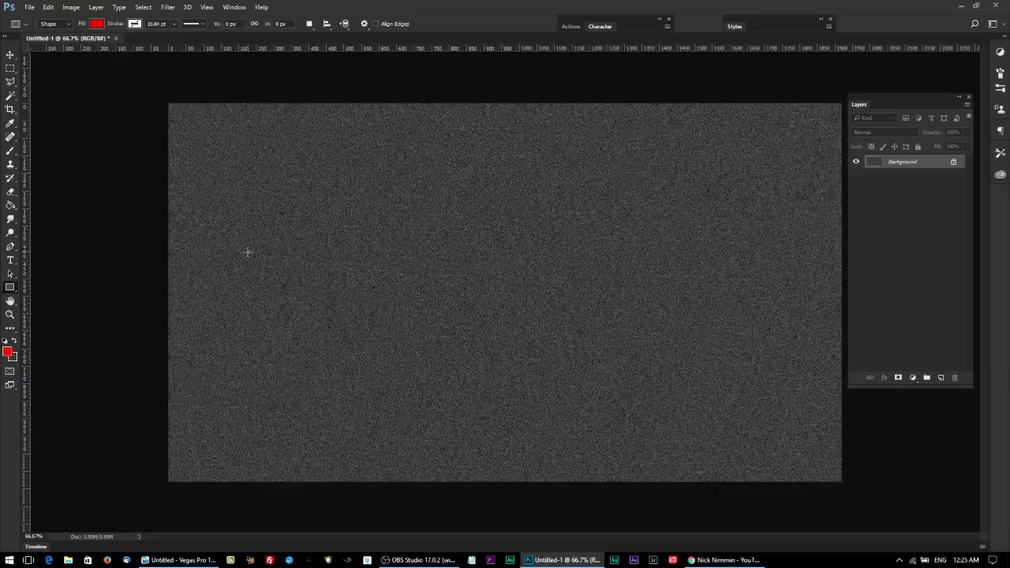
Draw a red rectangle about 1016 by 235 px, and free-transform it to about 137% scale with a tilt of about -8 degrees.
{"action": "left_click_drag", "start_coordinate": [248, 253], "coordinate": [604, 335]}
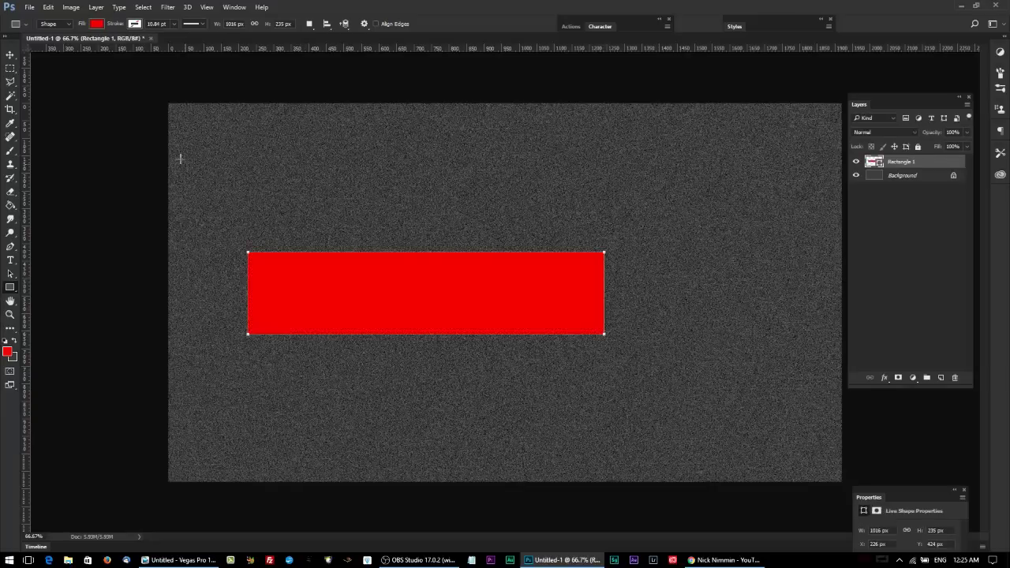
{"action": "left_click", "coordinate": [10, 55]}
{"action": "key", "text": "ctrl"}
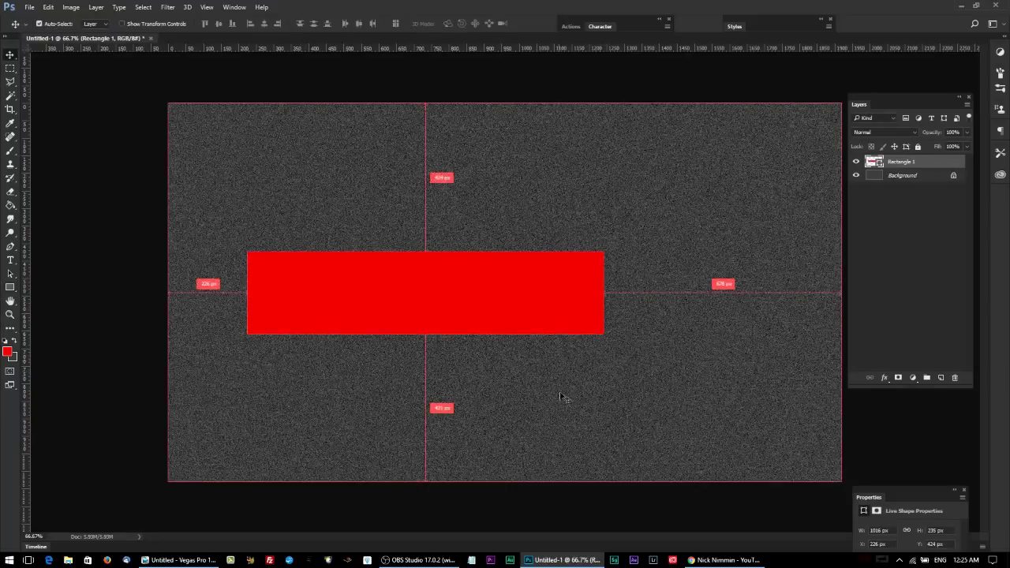
{"action": "key", "text": "ctrl+t"}
{"action": "left_click_drag", "start_coordinate": [577, 418], "coordinate": [624, 458]}
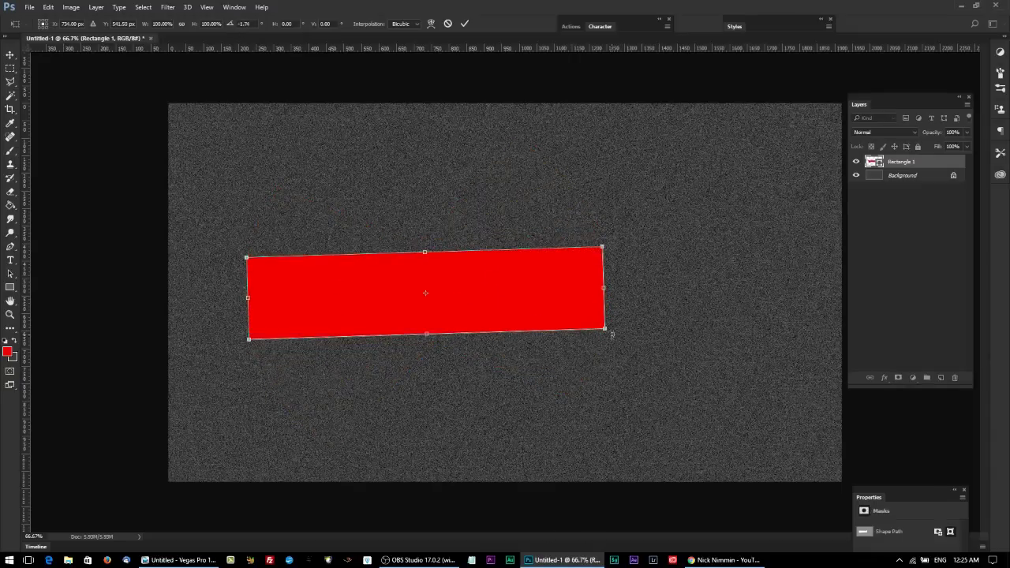
{"action": "left_click_drag", "start_coordinate": [604, 329], "coordinate": [432, 306]}
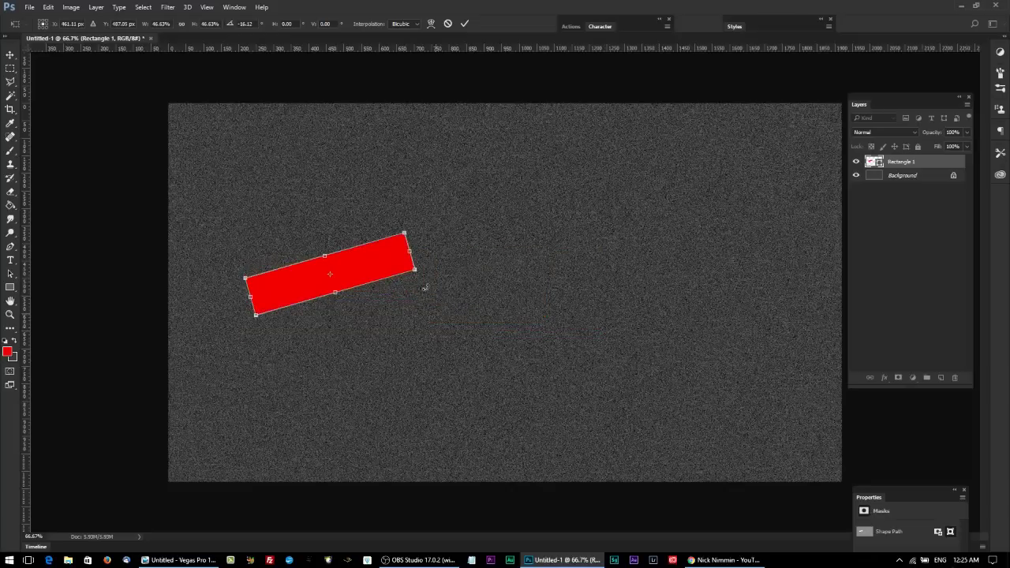
{"action": "left_click_drag", "start_coordinate": [363, 260], "coordinate": [423, 306]}
{"action": "left_click_drag", "start_coordinate": [498, 318], "coordinate": [617, 402]}
{"action": "left_click_drag", "start_coordinate": [551, 352], "coordinate": [540, 306]}
{"action": "left_click_drag", "start_coordinate": [613, 317], "coordinate": [726, 356]}
{"action": "left_click_drag", "start_coordinate": [596, 294], "coordinate": [566, 298]}
{"action": "left_click_drag", "start_coordinate": [708, 331], "coordinate": [753, 364]}
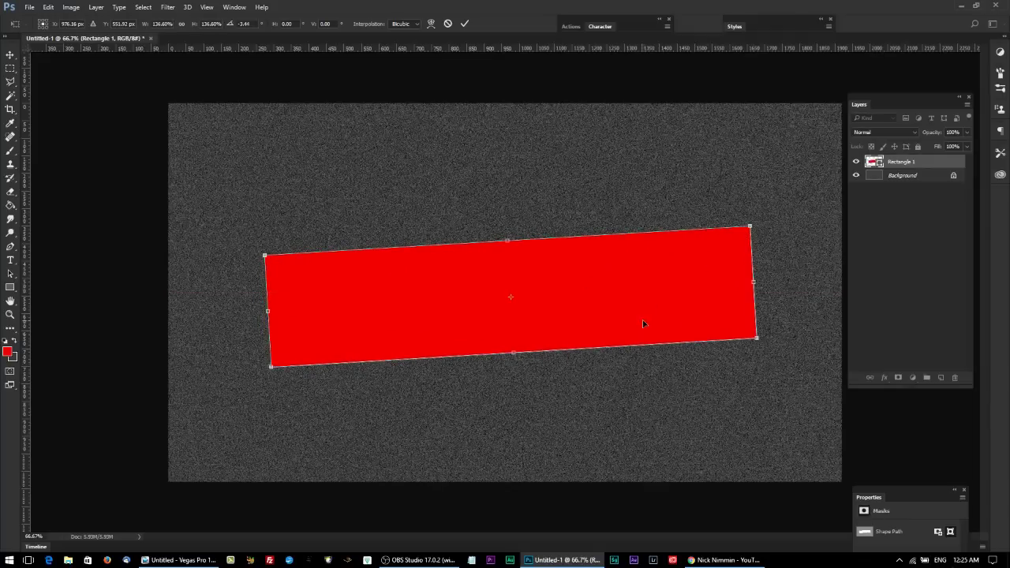
{"action": "left_click_drag", "start_coordinate": [673, 362], "coordinate": [712, 353]}
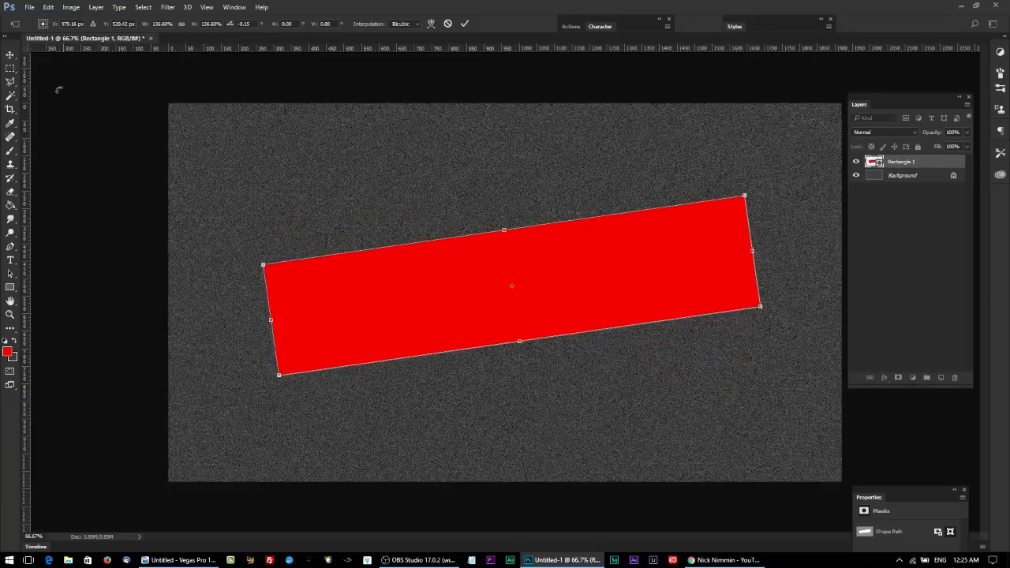
{"action": "left_click", "coordinate": [10, 55]}
{"action": "left_click", "coordinate": [458, 213]}
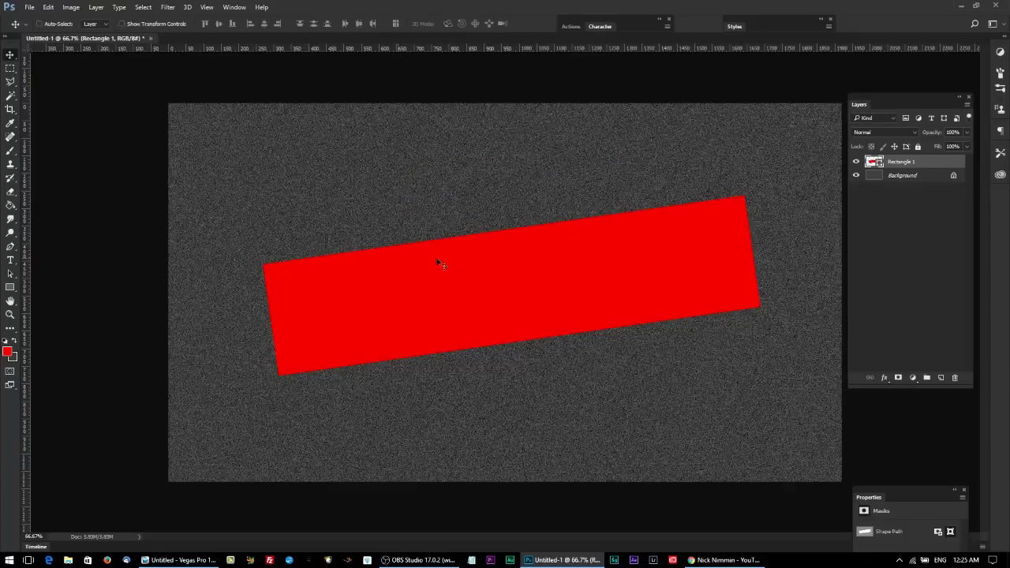
Delete the tilted red rectangle.
{"action": "left_click", "coordinate": [11, 287]}
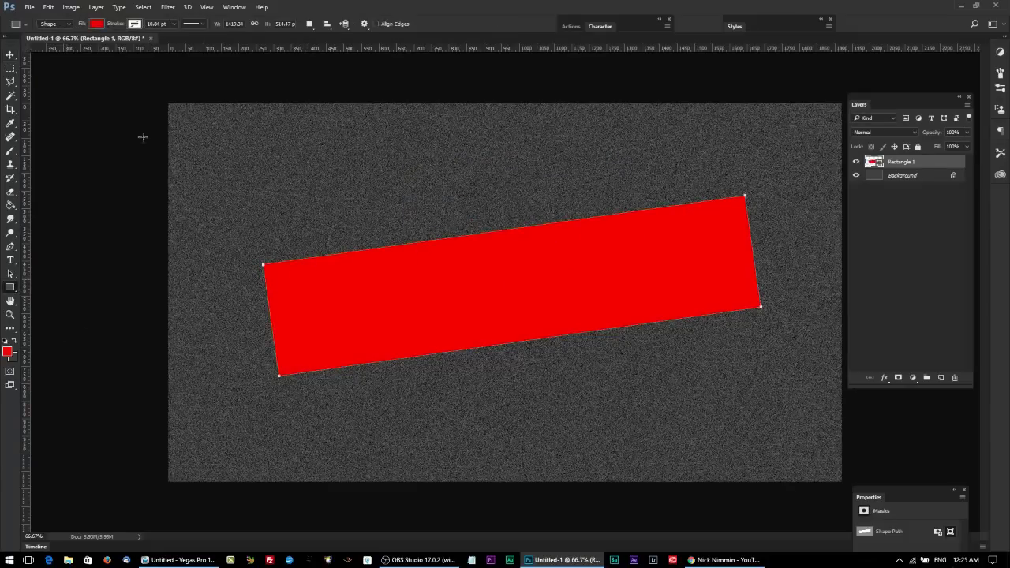
{"action": "key", "text": "Delete"}
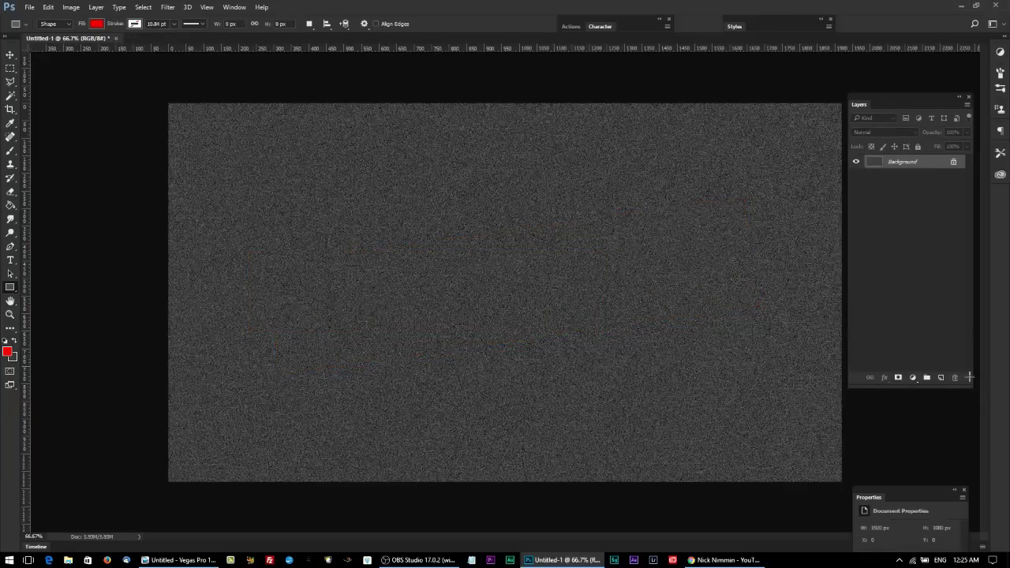
Add a layer, draw a red rectangle about 1364 by 228 px and move it to the lower centre of the canvas.
{"action": "left_click", "coordinate": [940, 377]}
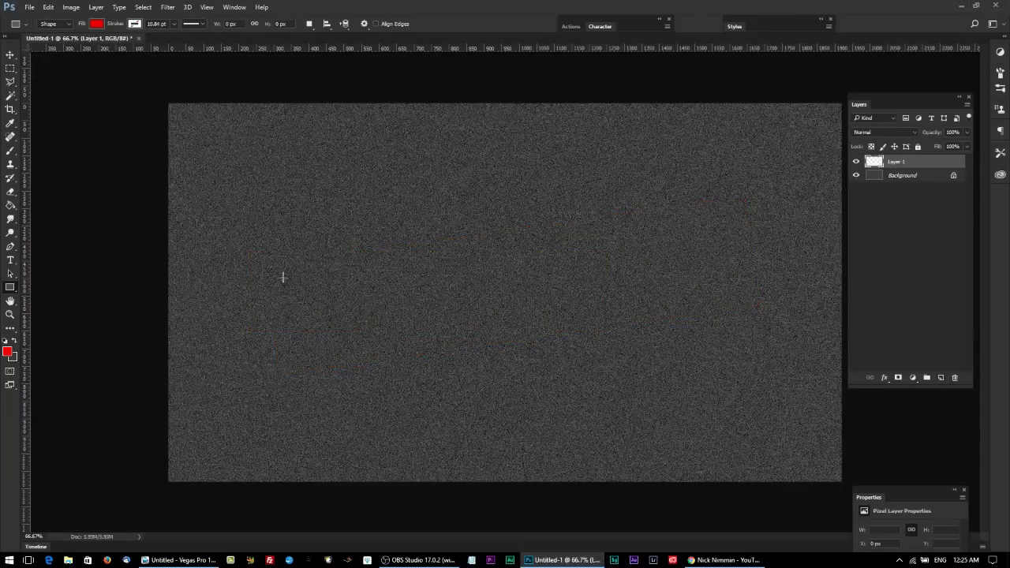
{"action": "left_click_drag", "start_coordinate": [271, 259], "coordinate": [750, 340]}
{"action": "left_click", "coordinate": [10, 55]}
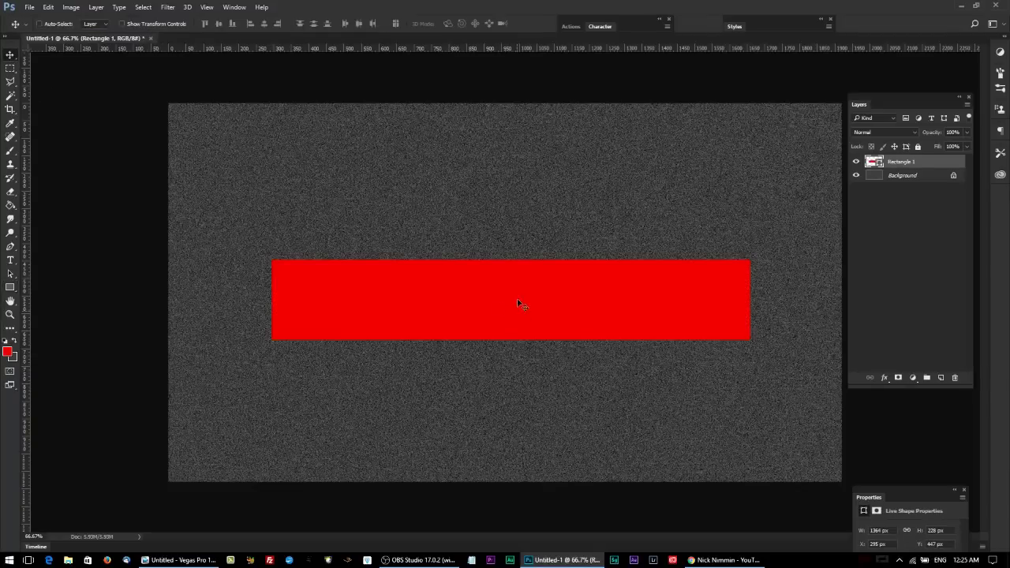
{"action": "left_click_drag", "start_coordinate": [518, 303], "coordinate": [550, 408]}
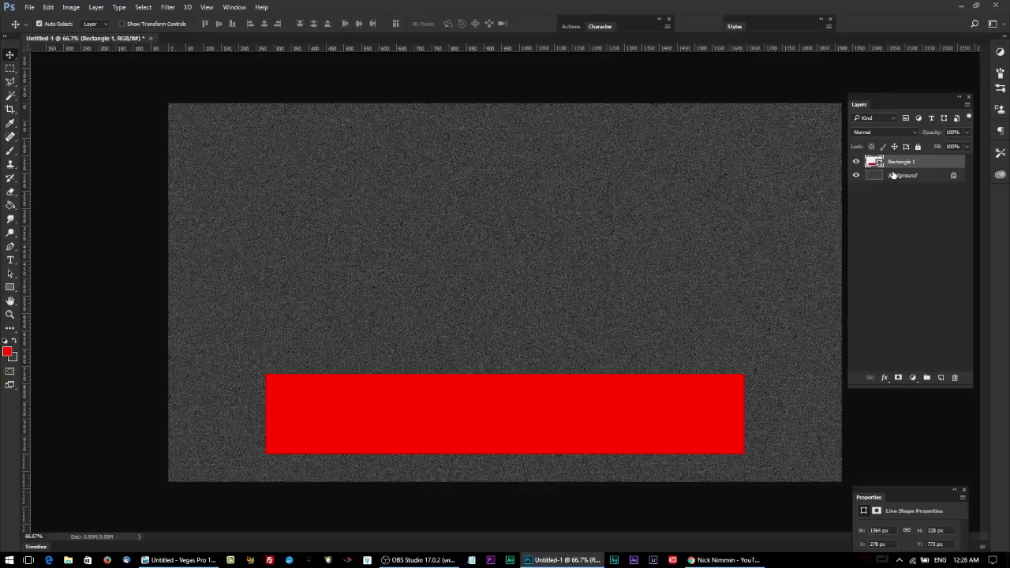
Move the Layers panel inward and select both layers together, returning to only the rectangle's layer selected.
{"action": "key", "text": "ctrl"}
{"action": "left_click_drag", "start_coordinate": [855, 110], "coordinate": [832, 120]}
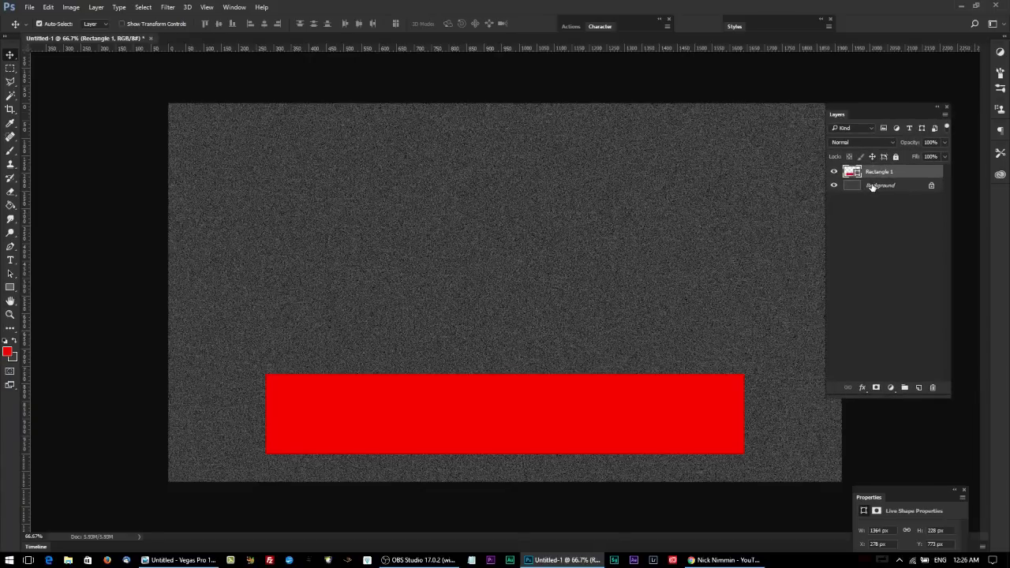
{"action": "left_click", "coordinate": [896, 190]}
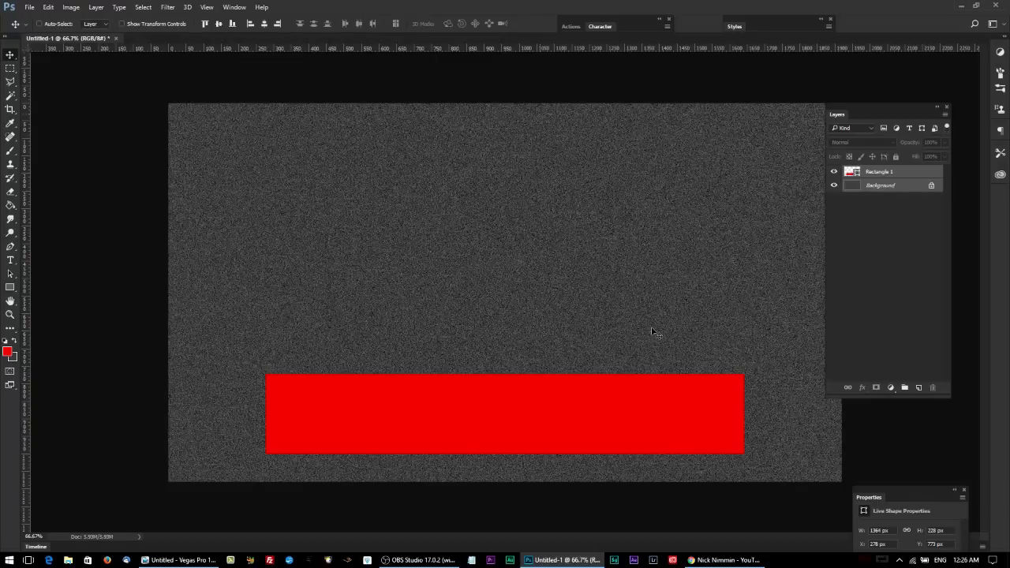
{"action": "left_click", "coordinate": [913, 175]}
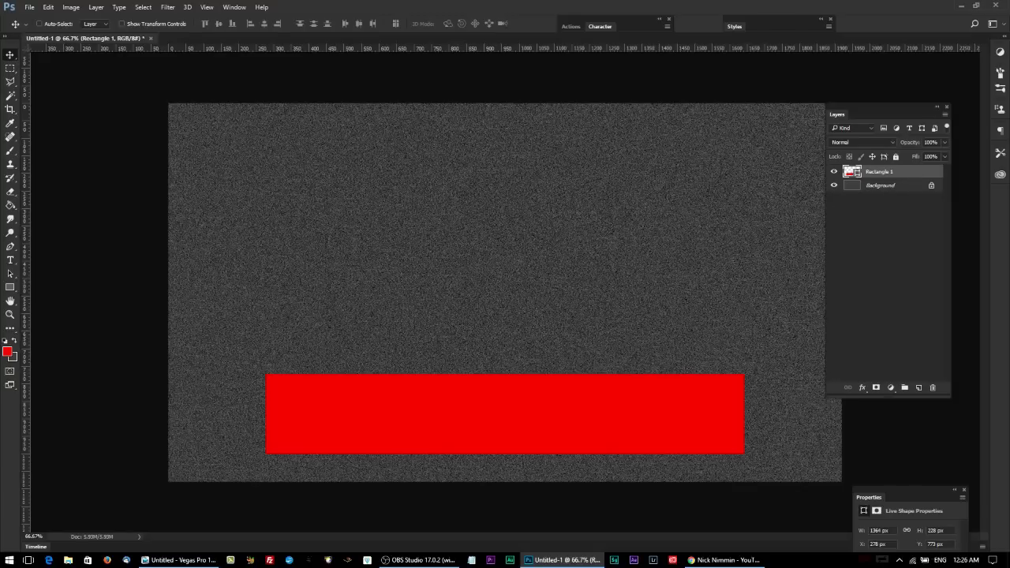
{"action": "key", "text": "alt+Tab"}
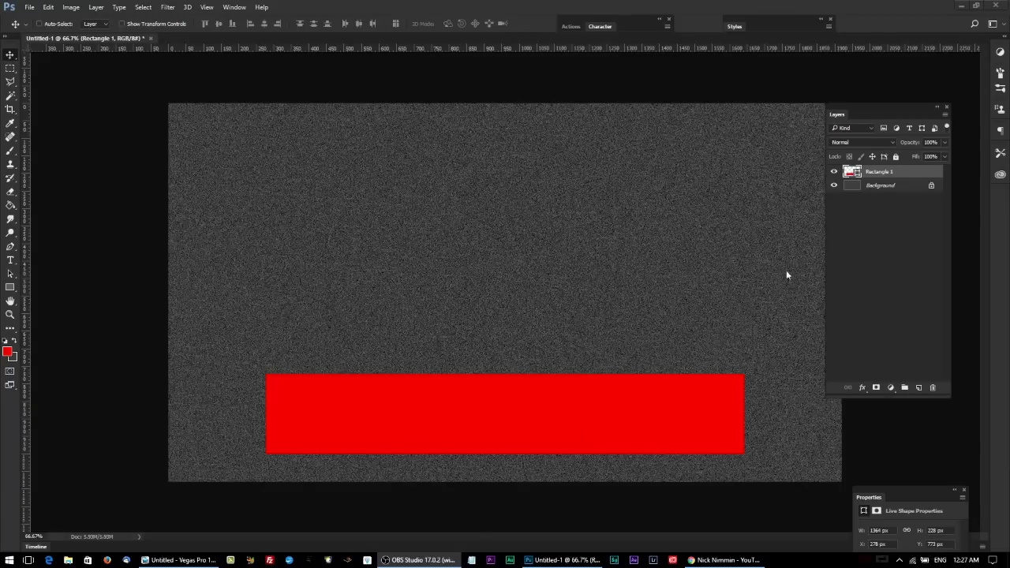
{"action": "key", "text": "alt+Tab"}
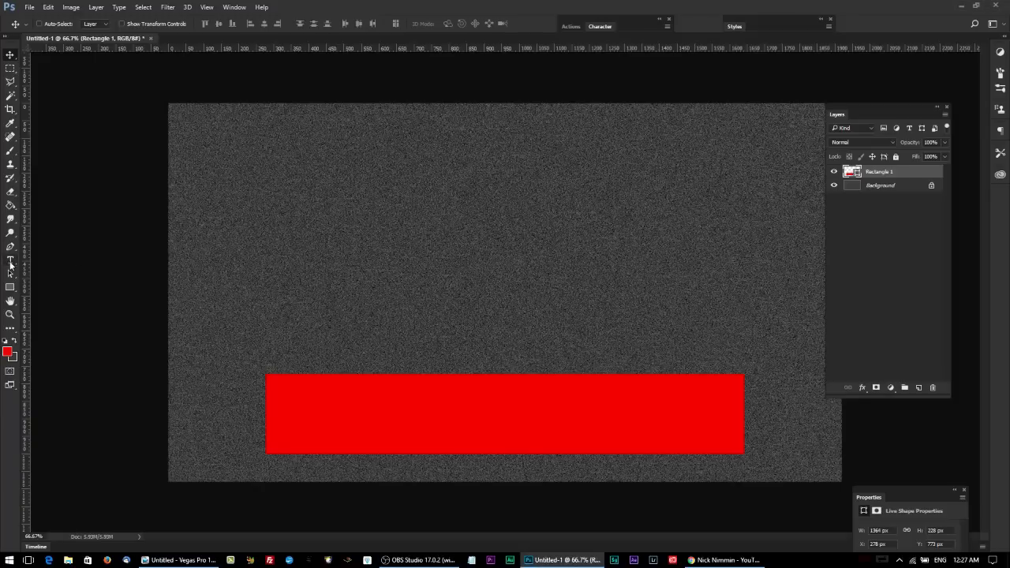
Switch to the Type tool and set the foreground colour to white.
{"action": "left_click", "coordinate": [10, 262]}
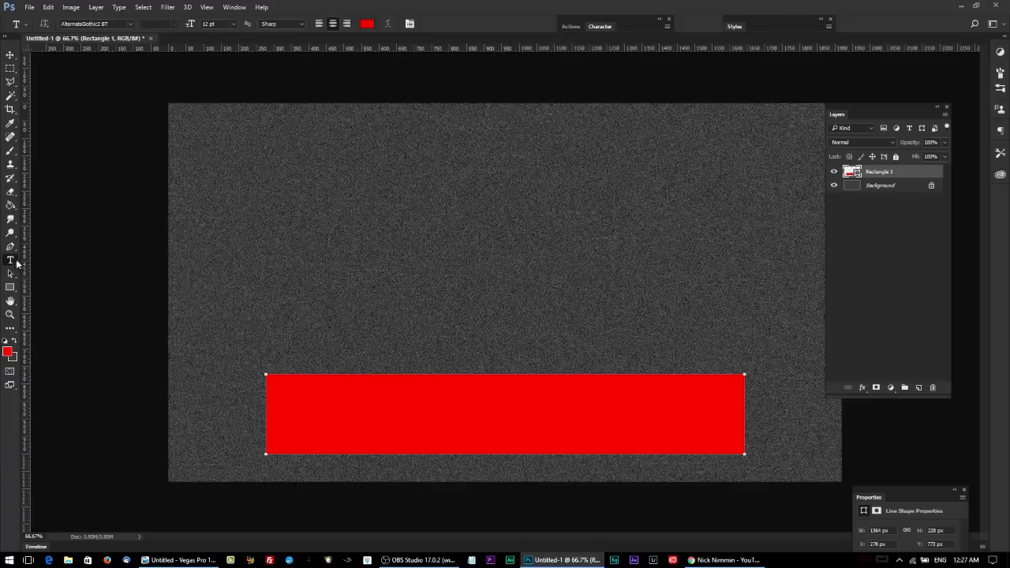
{"action": "left_click", "coordinate": [13, 340]}
{"action": "left_click", "coordinate": [7, 350]}
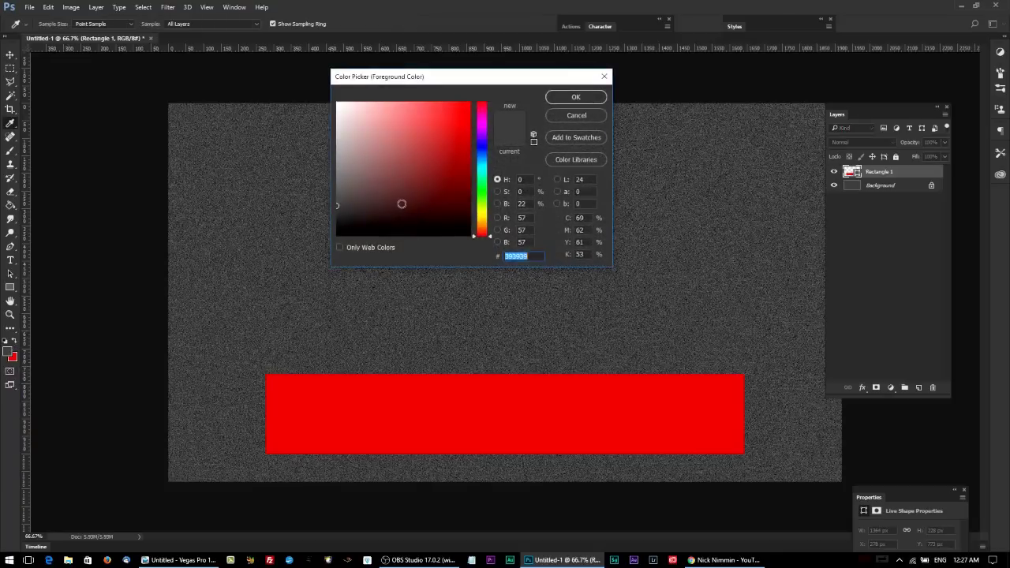
{"action": "left_click_drag", "start_coordinate": [401, 204], "coordinate": [287, 66]}
{"action": "key", "text": "Return"}
{"action": "key", "text": "t"}
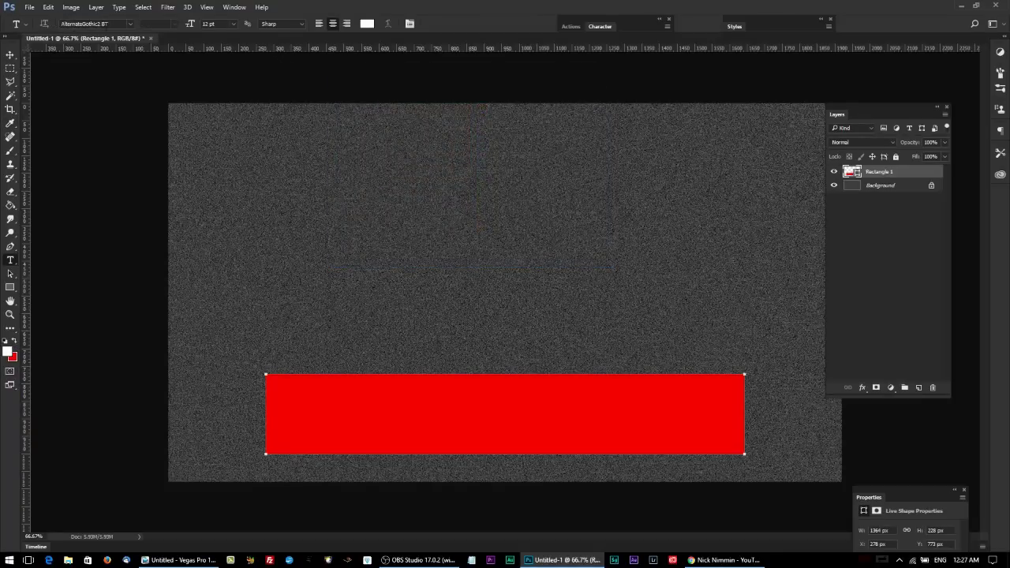
Add the text REMEMBER TO SUBSCRIBE in AlternateGothic2 BT at 12 pt above the red banner.
{"action": "left_click", "coordinate": [131, 24]}
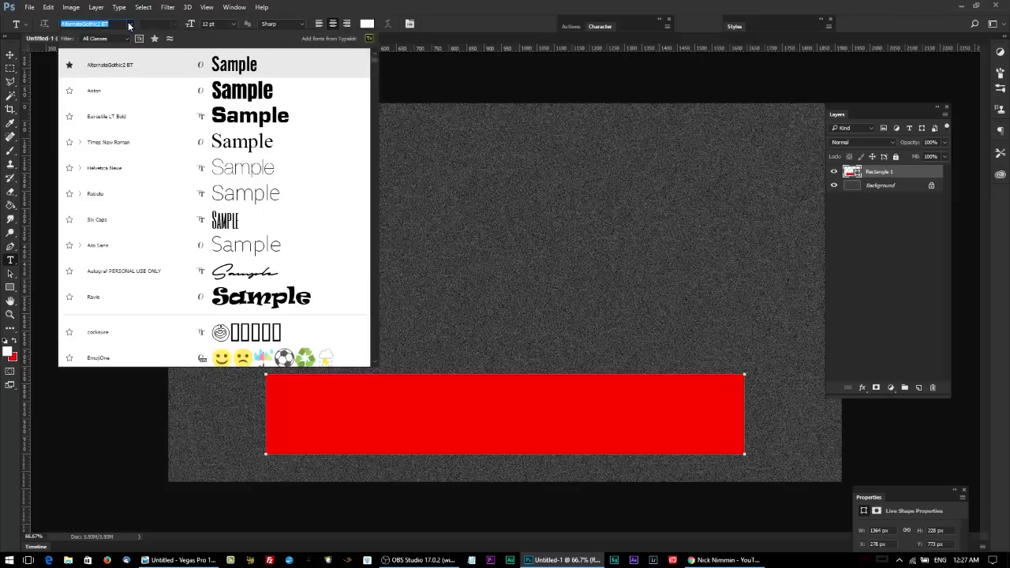
{"action": "left_click", "coordinate": [121, 73]}
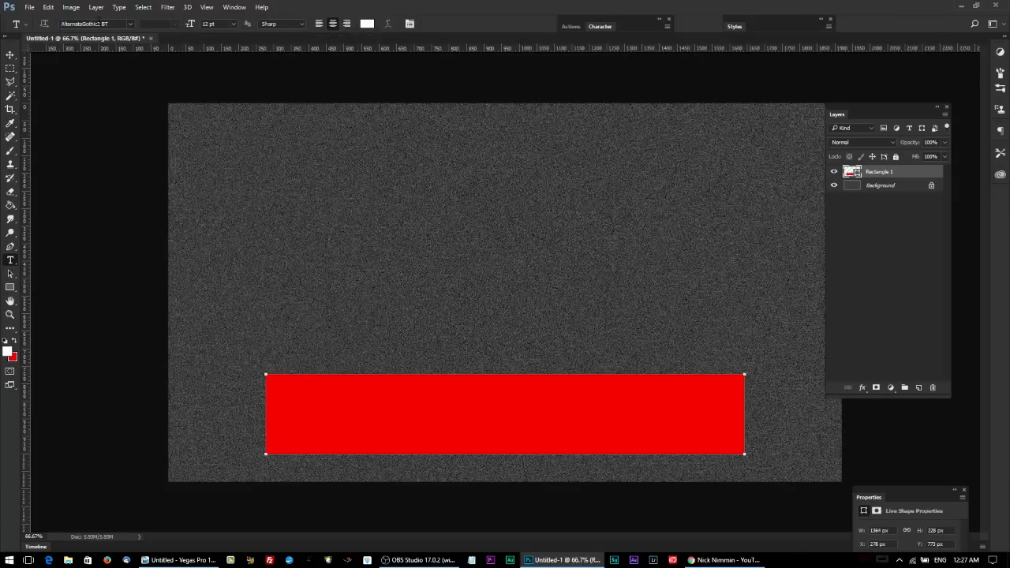
{"action": "left_click", "coordinate": [382, 297]}
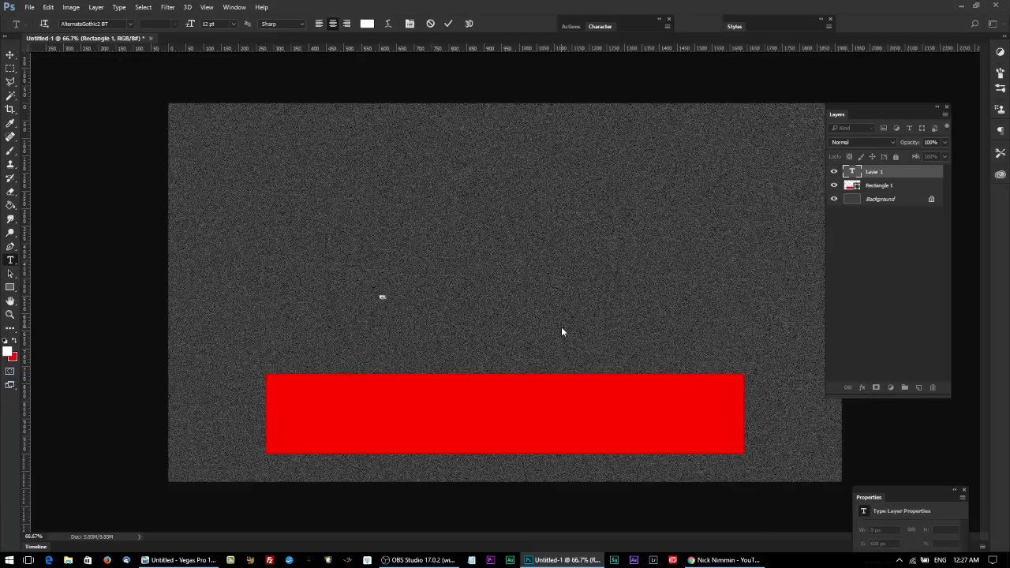
{"action": "type", "text": "REMEMBER TO SUBSCRIBE"}
Move the REMEMBER TO SUBSCRIBE text onto the red banner, near its upper-left corner.
{"action": "left_click", "coordinate": [10, 54]}
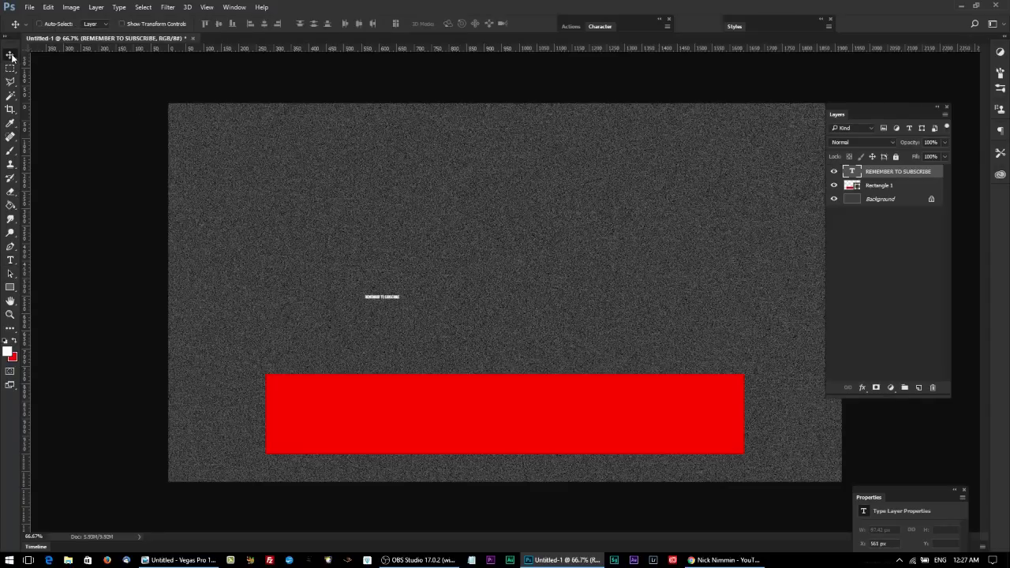
{"action": "left_click_drag", "start_coordinate": [366, 236], "coordinate": [327, 340]}
{"action": "mouse_move", "coordinate": [367, 389]}
{"action": "left_mouse_down"}
{"action": "mouse_move", "coordinate": [505, 388]}
{"action": "mouse_move", "coordinate": [351, 382]}
{"action": "left_mouse_up"}
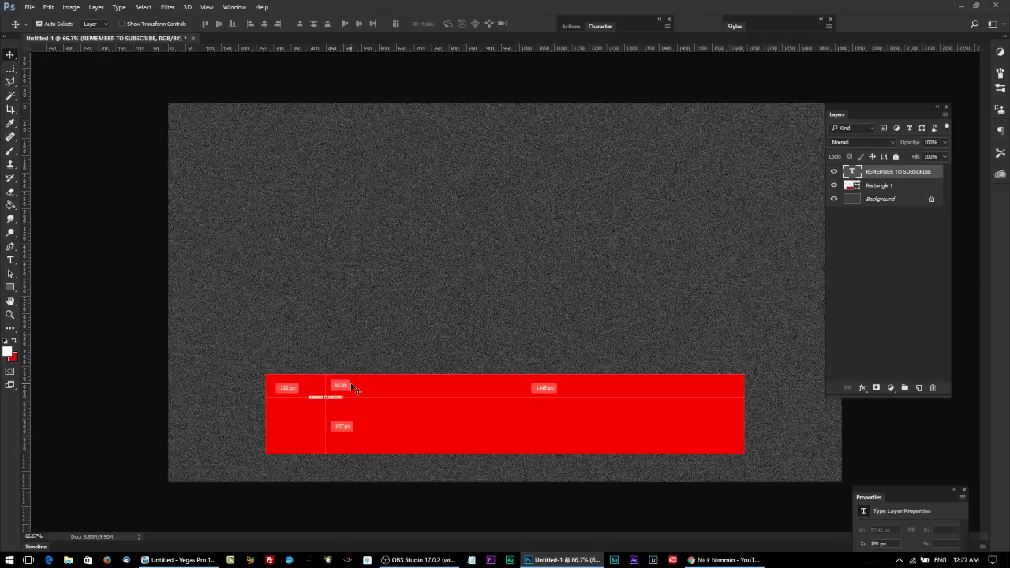
Free-transform the text to about 1213% scale and centre it within the red banner.
{"action": "key", "text": "ctrl+t"}
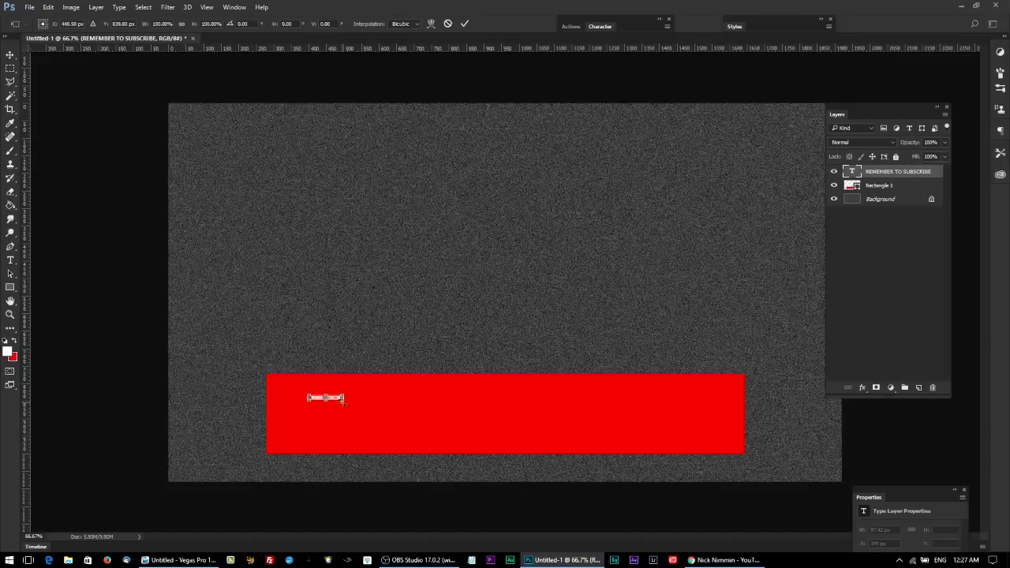
{"action": "left_click_drag", "start_coordinate": [342, 400], "coordinate": [716, 497]}
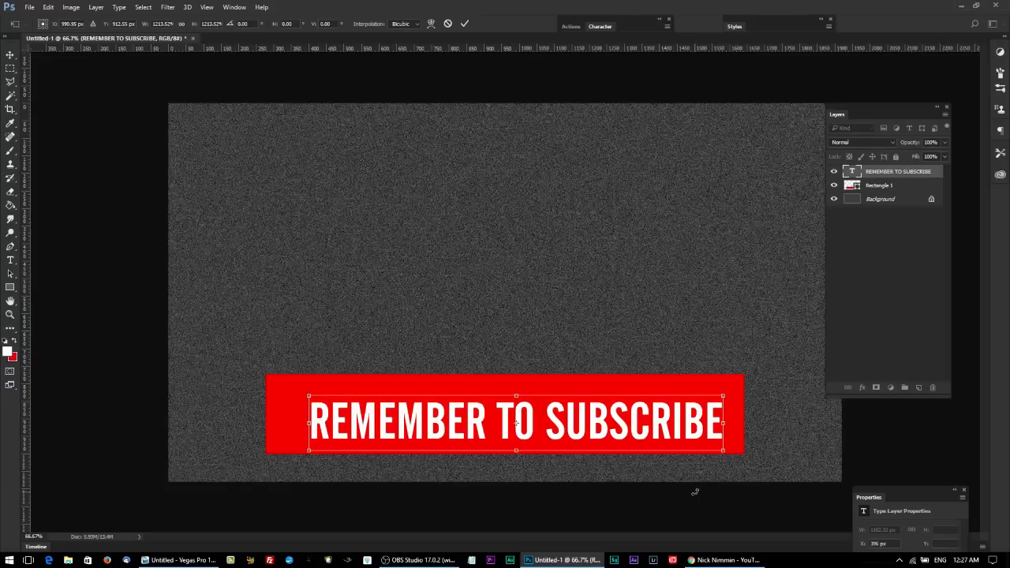
{"action": "left_click", "coordinate": [10, 56]}
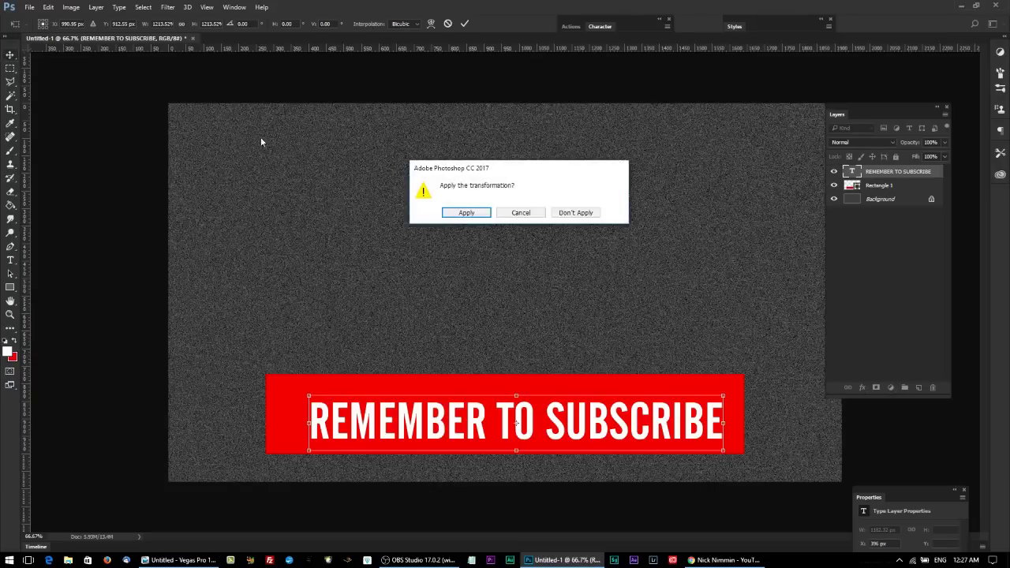
{"action": "left_click", "coordinate": [466, 213]}
{"action": "mouse_move", "coordinate": [569, 451]}
{"action": "left_mouse_down"}
{"action": "mouse_move", "coordinate": [552, 450]}
{"action": "mouse_move", "coordinate": [562, 427]}
{"action": "mouse_move", "coordinate": [555, 441]}
{"action": "left_mouse_up"}
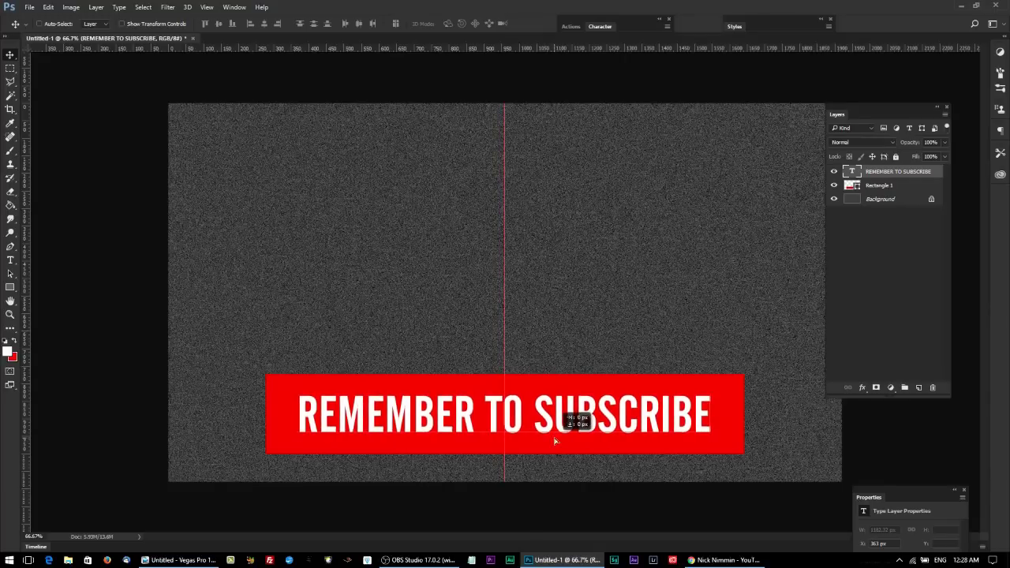
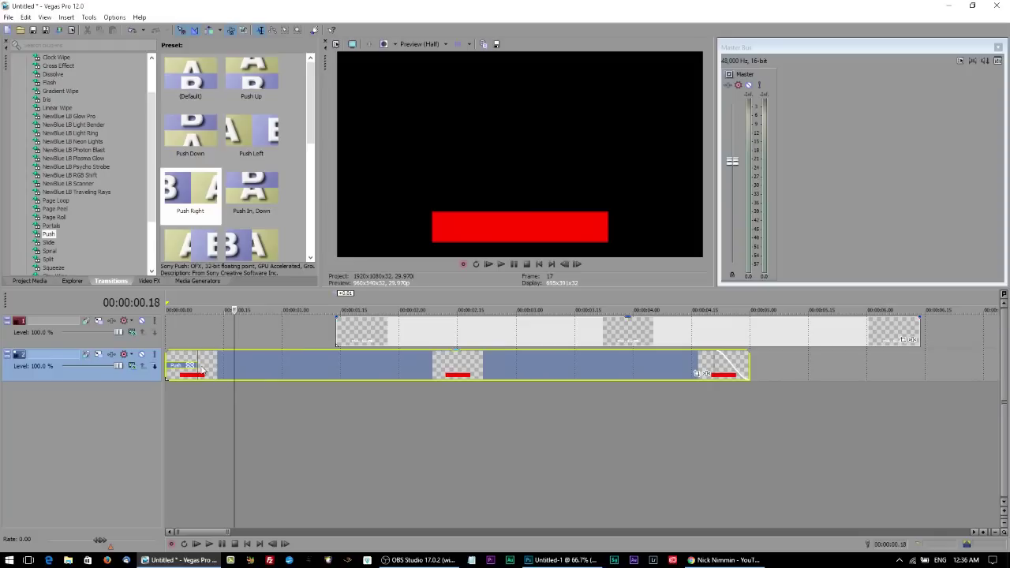
In Vegas Pro, delete the red banner event with its Push transition and place background.png at the start of track 2.
{"action": "right_click", "coordinate": [188, 369]}
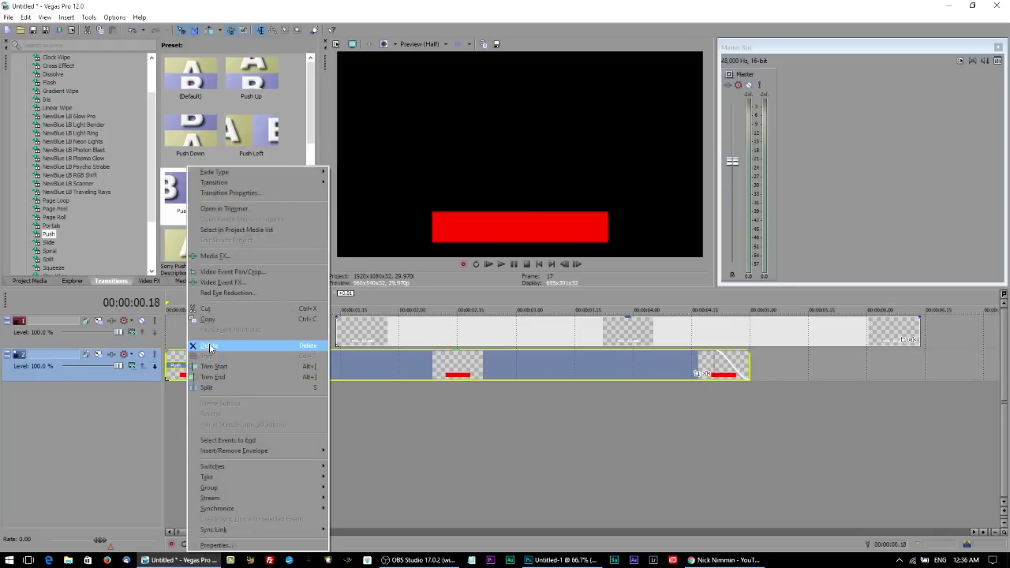
{"action": "left_click", "coordinate": [210, 348]}
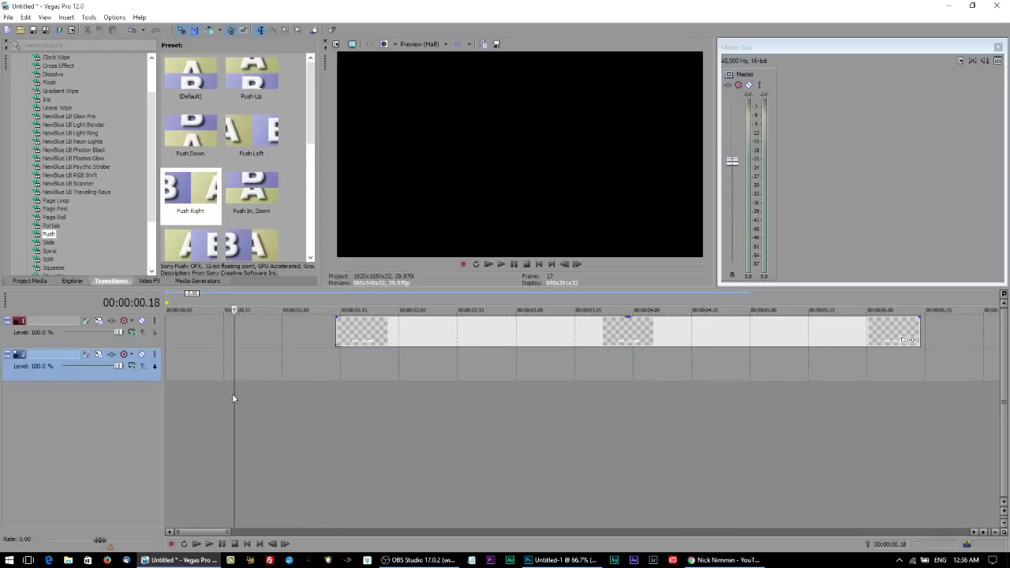
{"action": "left_click", "coordinate": [78, 281]}
{"action": "left_click_drag", "start_coordinate": [199, 71], "coordinate": [168, 369]}
{"action": "left_click", "coordinate": [264, 367]}
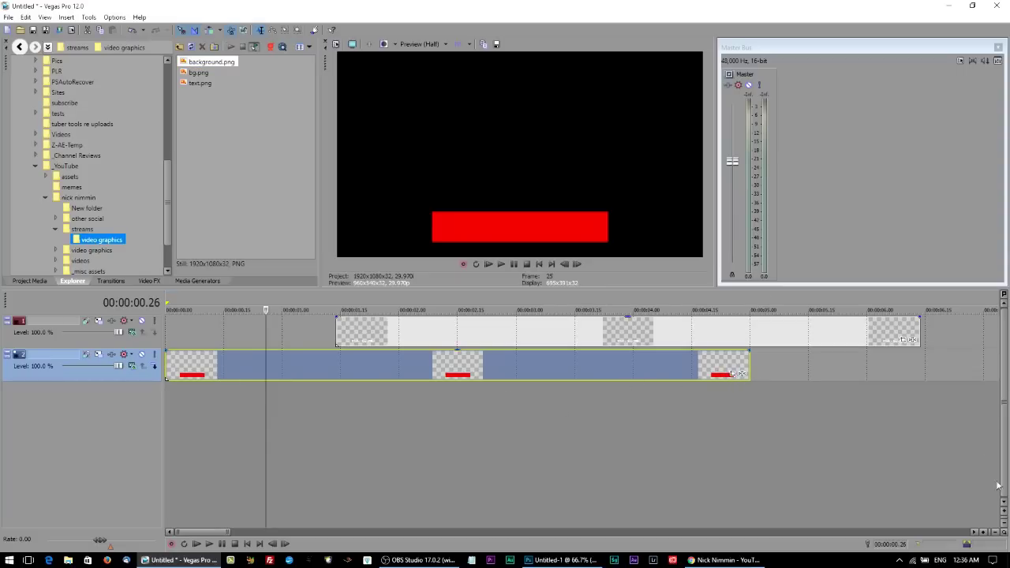
Enlarge the tracks, open the banner event's Pan/Crop settings and add a position keyframe about half a second in.
{"action": "left_click", "coordinate": [1004, 514]}
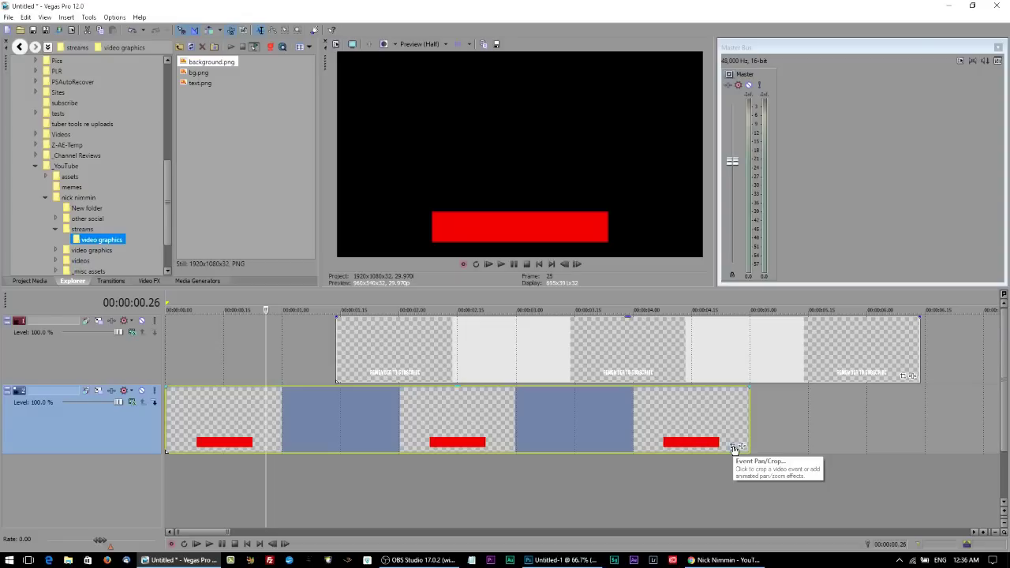
{"action": "left_click", "coordinate": [734, 447]}
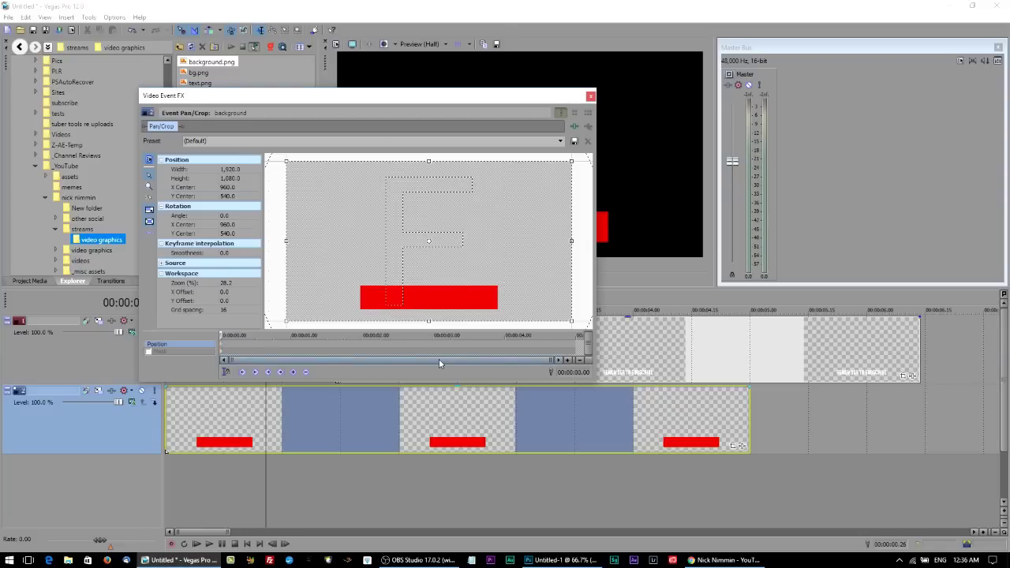
{"action": "left_click", "coordinate": [258, 342]}
{"action": "left_click", "coordinate": [222, 348]}
{"action": "left_click_drag", "start_coordinate": [302, 106], "coordinate": [621, 282]}
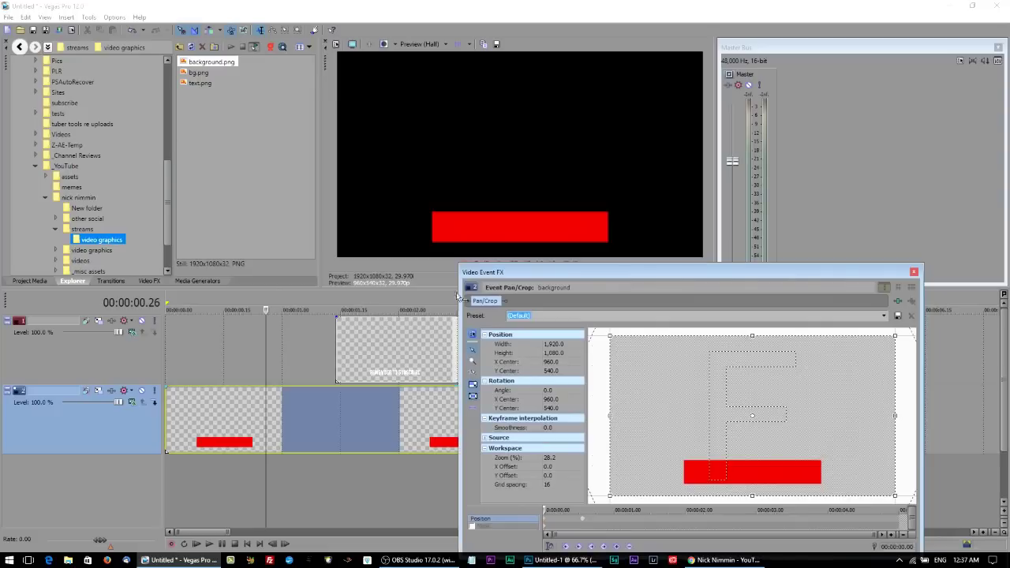
Shift the crop frame vertically at the starting keyframe to a Y Center of about 1,586.1.
{"action": "left_click", "coordinate": [171, 304]}
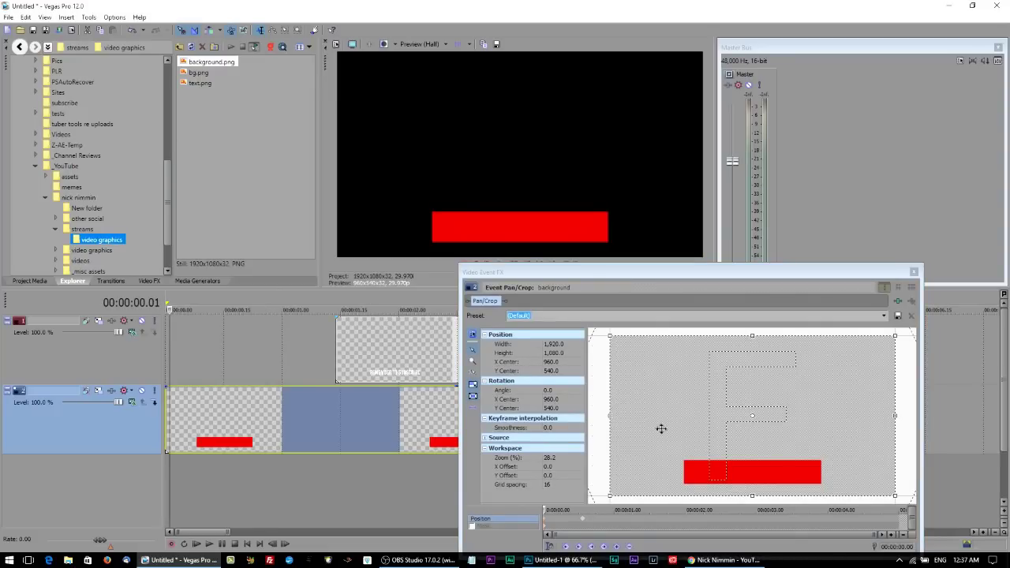
{"action": "left_click", "coordinate": [473, 411]}
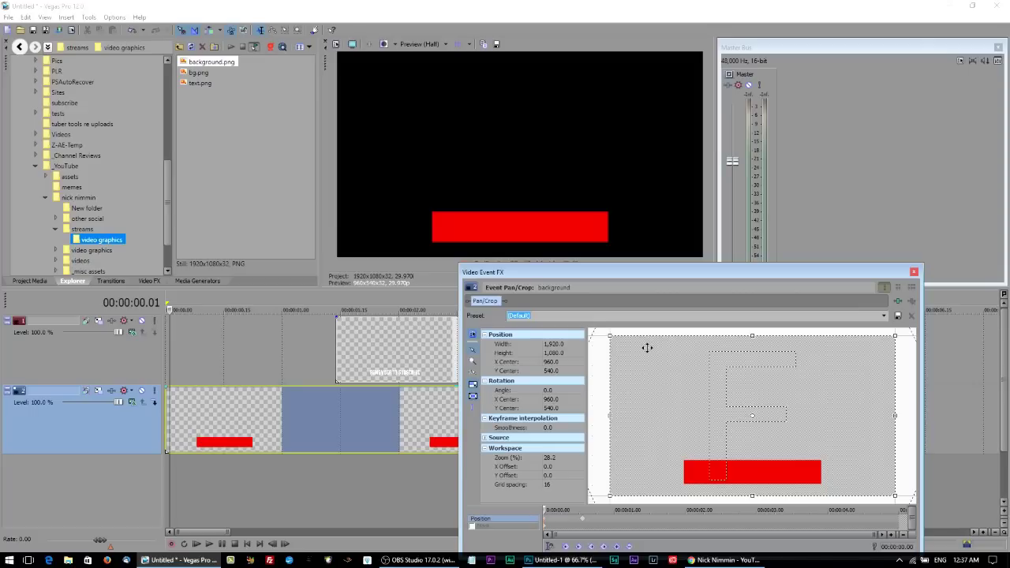
{"action": "left_click_drag", "start_coordinate": [641, 343], "coordinate": [639, 502]}
{"action": "left_click_drag", "start_coordinate": [618, 275], "coordinate": [597, 156]}
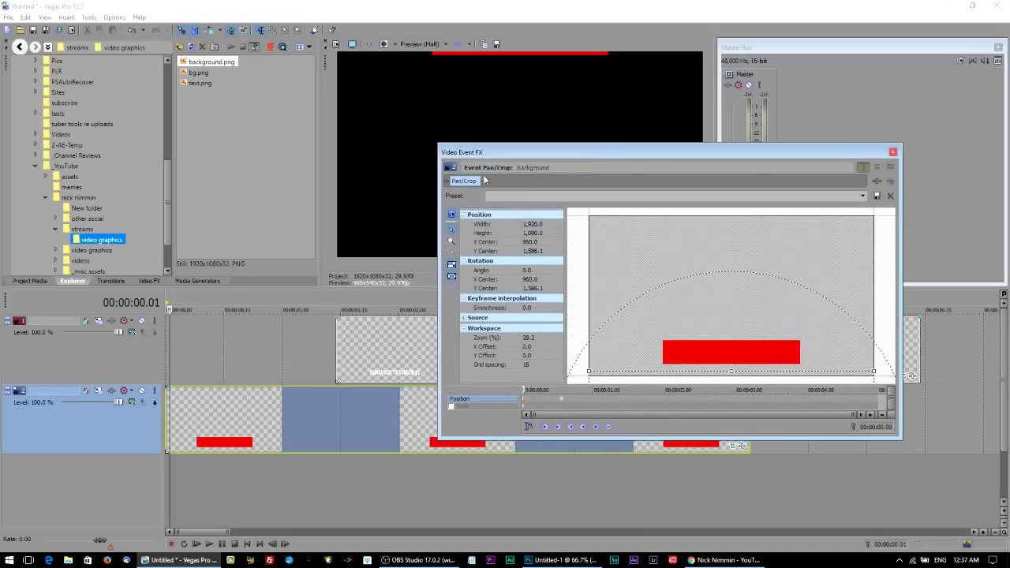
{"action": "left_click_drag", "start_coordinate": [486, 154], "coordinate": [650, 240]}
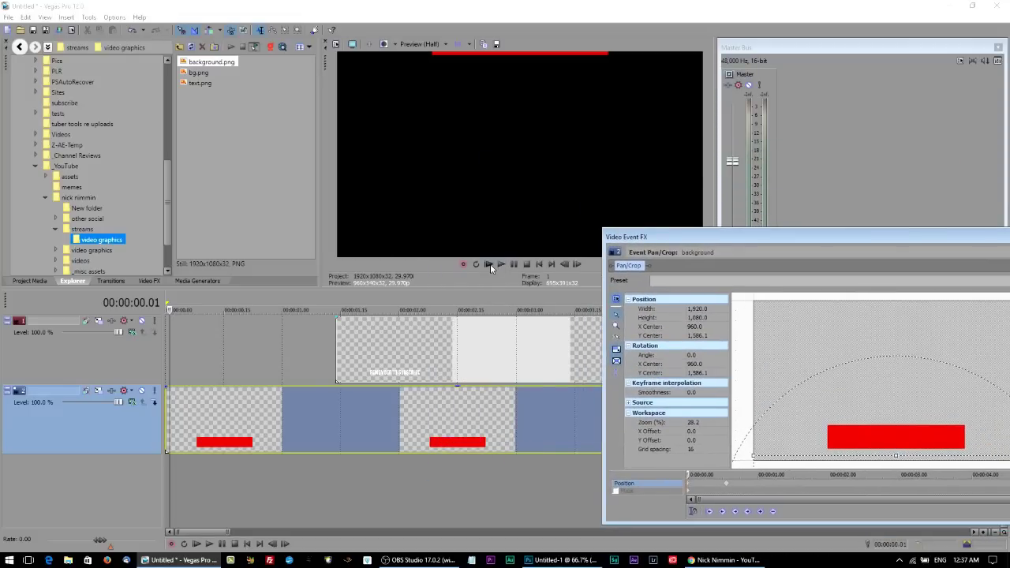
Preview the banner animation from the start and check the positions at its first and second keyframes.
{"action": "left_click", "coordinate": [490, 264]}
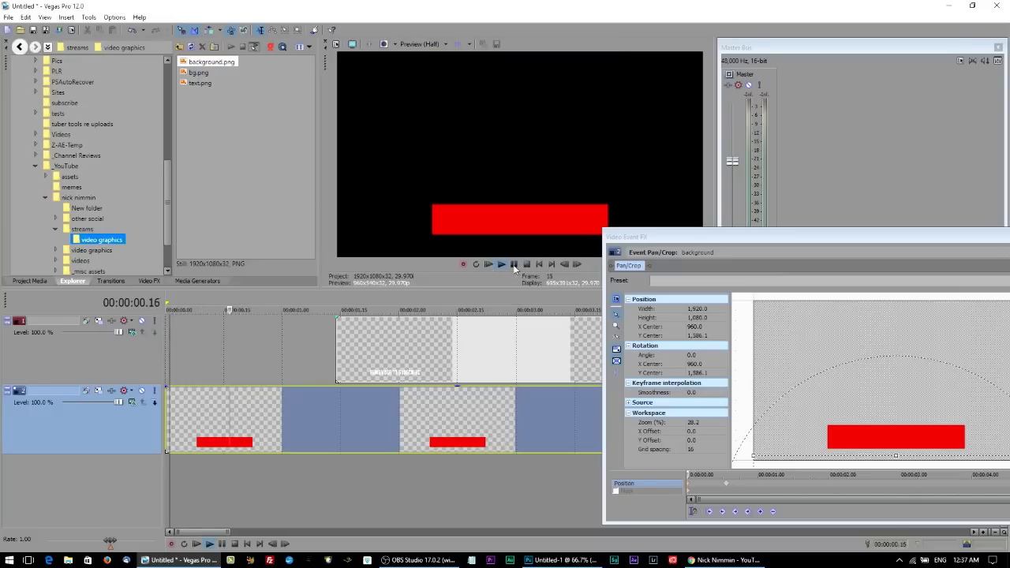
{"action": "left_click", "coordinate": [513, 265]}
{"action": "left_click", "coordinate": [489, 265]}
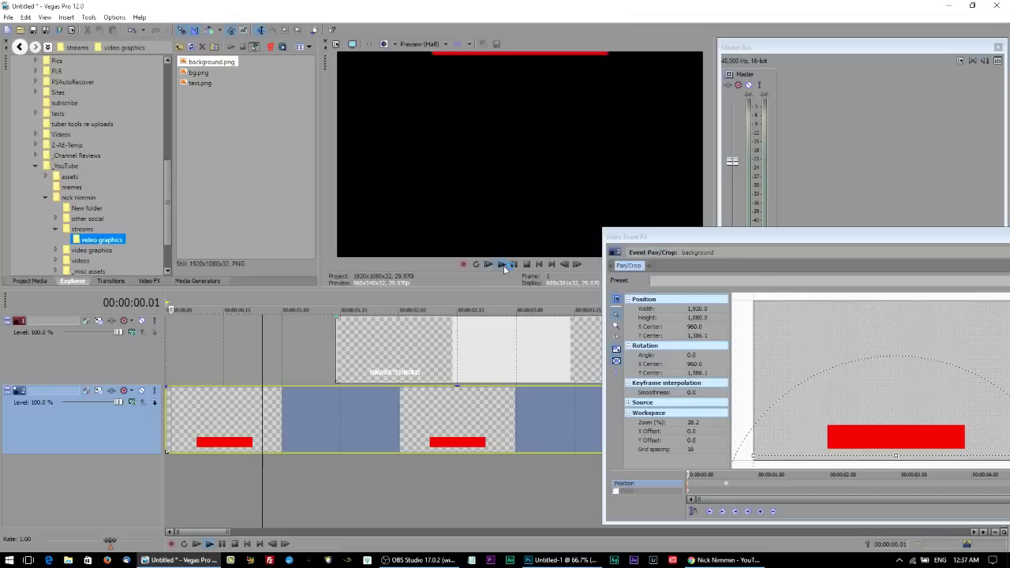
{"action": "left_click", "coordinate": [514, 265]}
{"action": "left_click", "coordinate": [692, 485]}
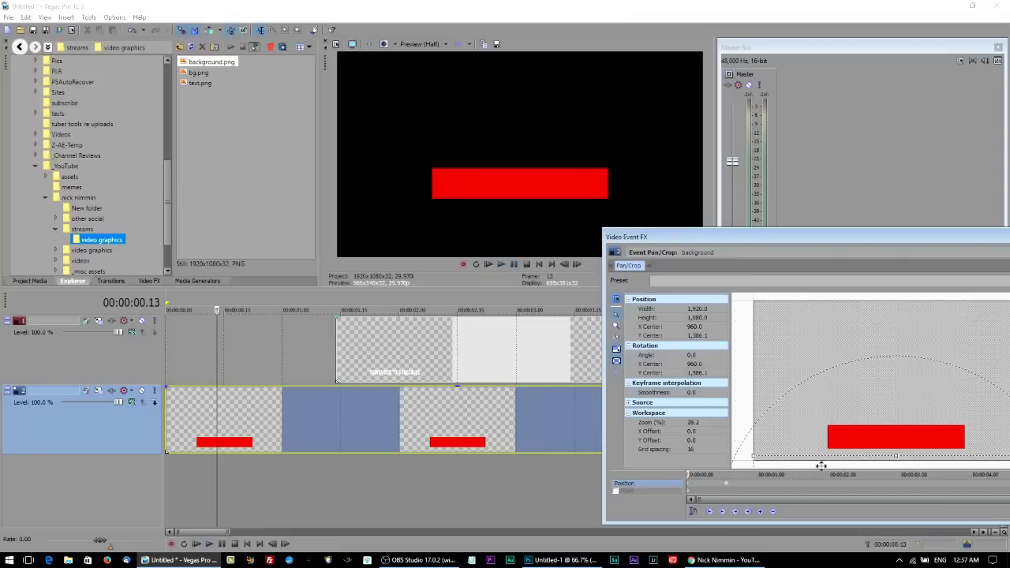
{"action": "left_click", "coordinate": [726, 485]}
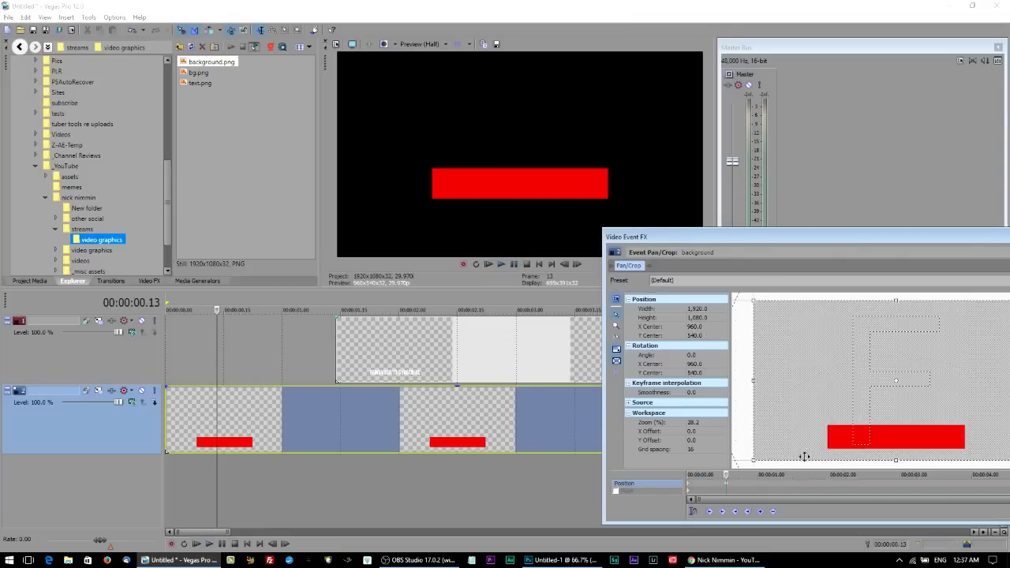
{"action": "left_click", "coordinate": [501, 264]}
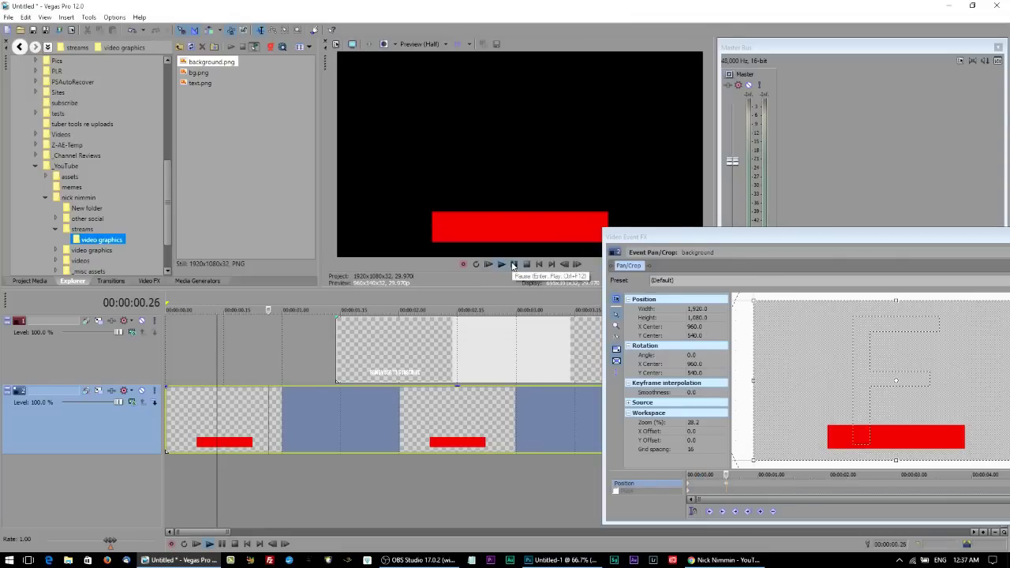
{"action": "left_click", "coordinate": [521, 265]}
Shift the crop frame vertically at the starting keyframe to a Y Center of about 284.7.
{"action": "left_click_drag", "start_coordinate": [663, 234], "coordinate": [524, 220]}
{"action": "left_click", "coordinate": [554, 473]}
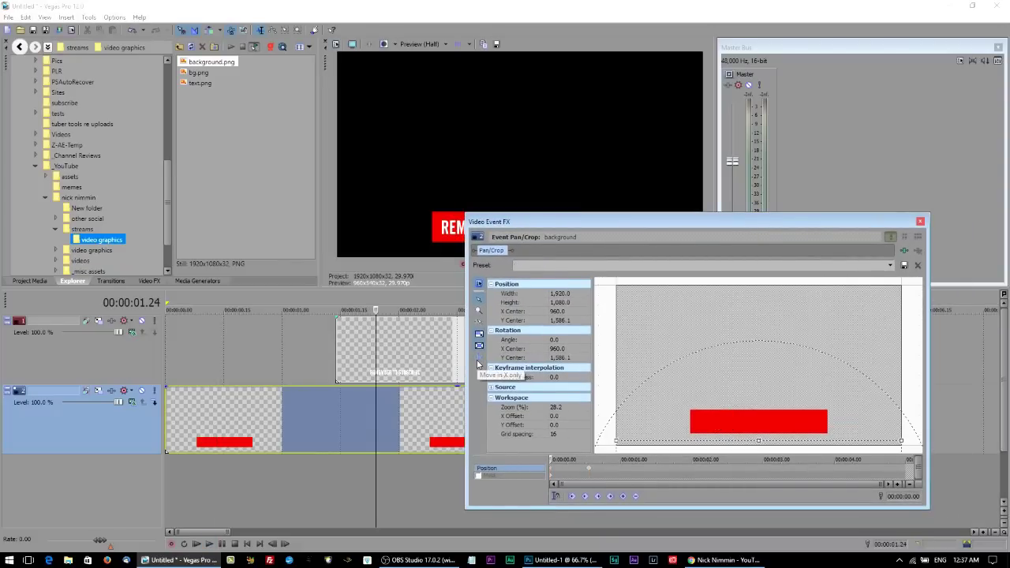
{"action": "left_click_drag", "start_coordinate": [676, 450], "coordinate": [668, 378]}
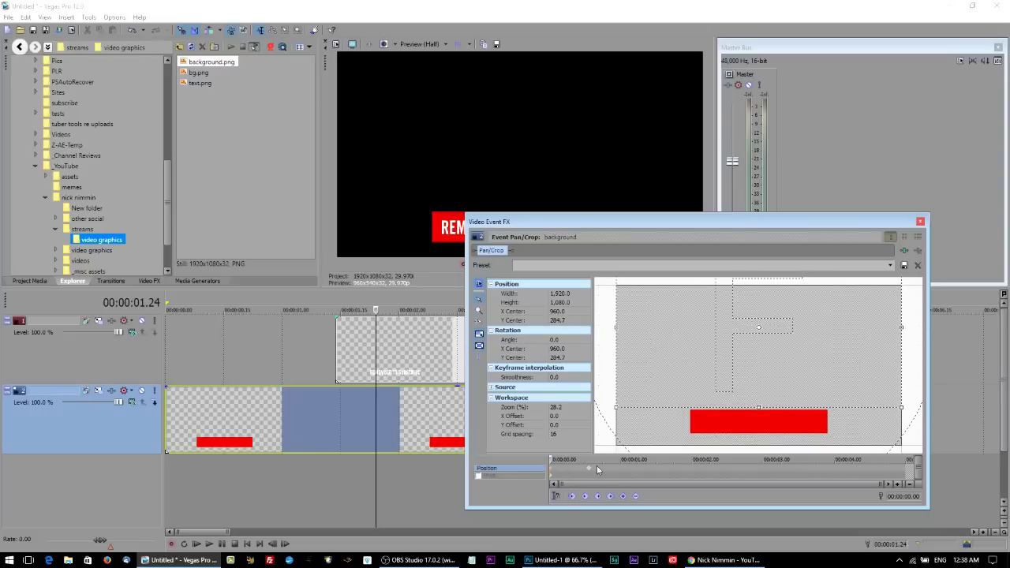
Move the end keyframe to 00:00:00.12 and add another position keyframe at 00:00:00.08.
{"action": "left_click_drag", "start_coordinate": [597, 470], "coordinate": [579, 471]}
{"action": "left_click", "coordinate": [579, 471]}
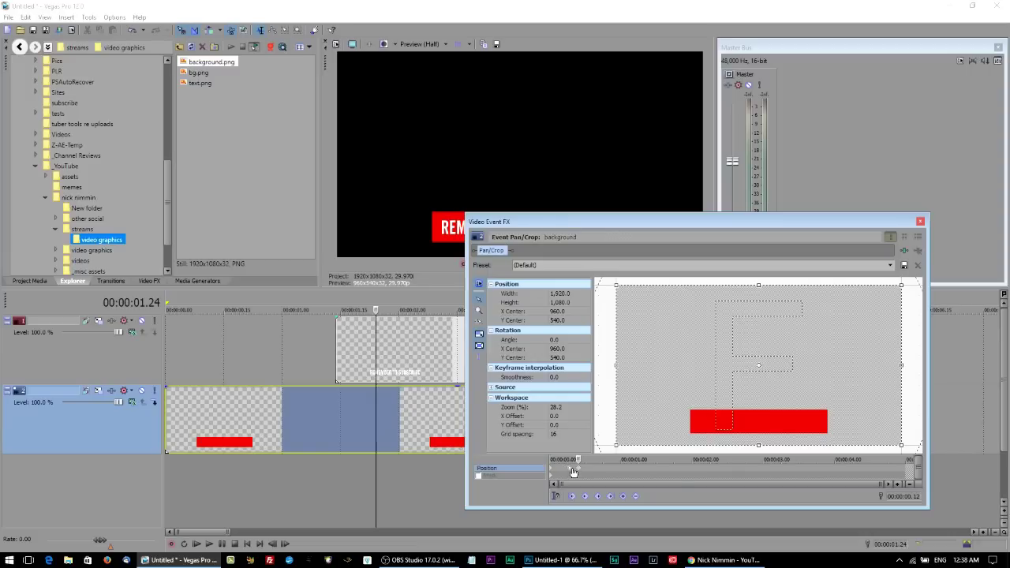
{"action": "left_click", "coordinate": [569, 471]}
{"action": "left_click", "coordinate": [551, 472]}
{"action": "left_click_drag", "start_coordinate": [670, 451], "coordinate": [671, 417]}
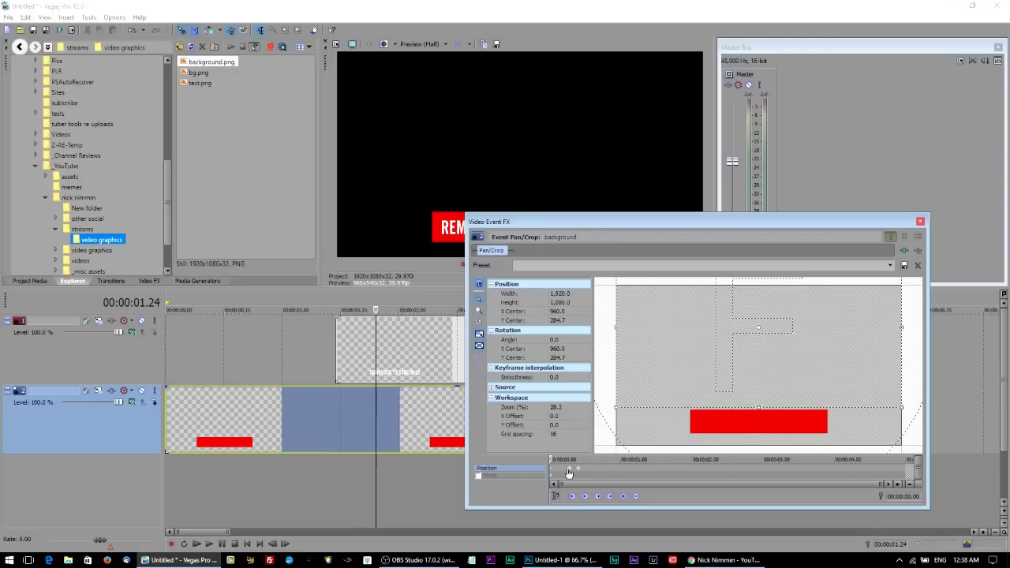
Set the crop frame's Y Center to about 575.5 at the 00:00:00.08 keyframe and move the dialog clear of the preview.
{"action": "left_click", "coordinate": [569, 471]}
{"action": "left_click", "coordinate": [683, 369]}
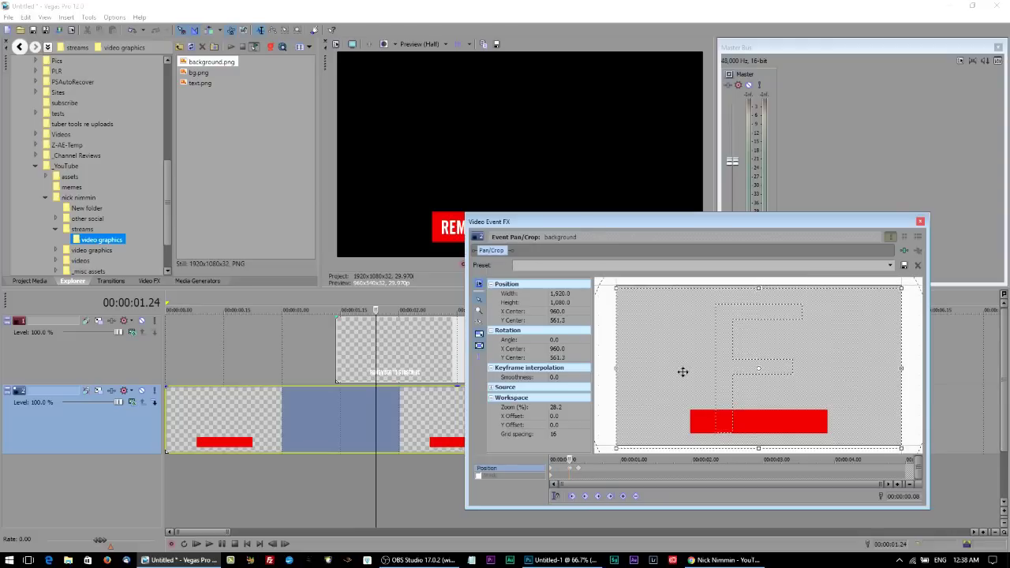
{"action": "left_click_drag", "start_coordinate": [683, 369], "coordinate": [683, 374]}
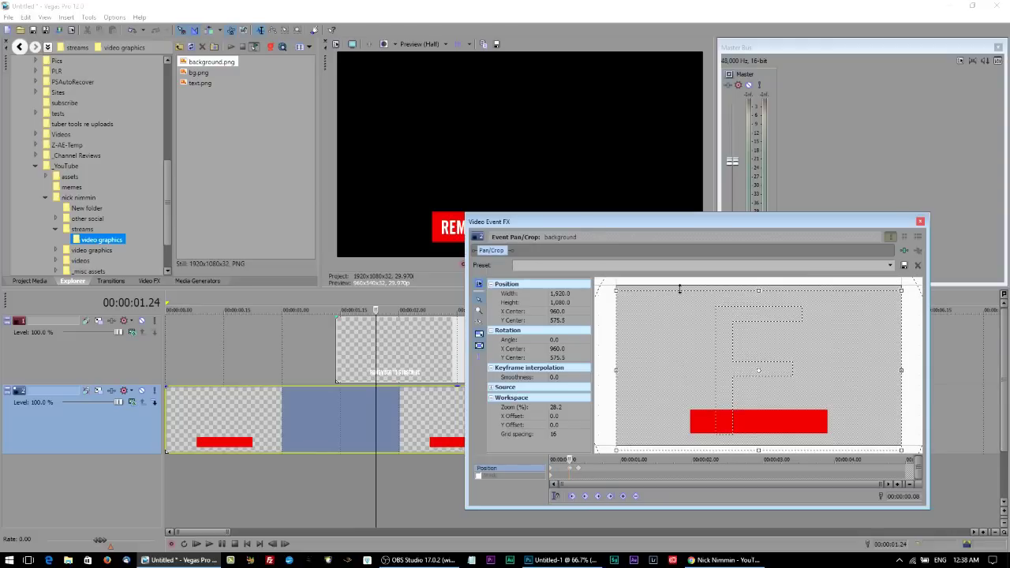
{"action": "left_click_drag", "start_coordinate": [607, 222], "coordinate": [722, 308]}
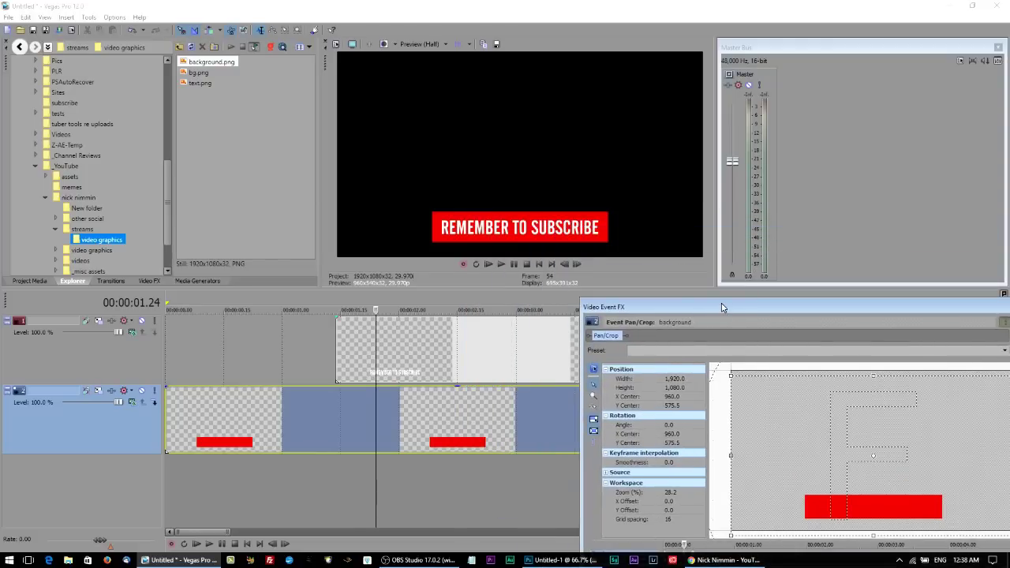
Preview the background's entrance animation from the start and bring the Event Pan/Crop dialog fully back into view.
{"action": "left_click", "coordinate": [490, 263]}
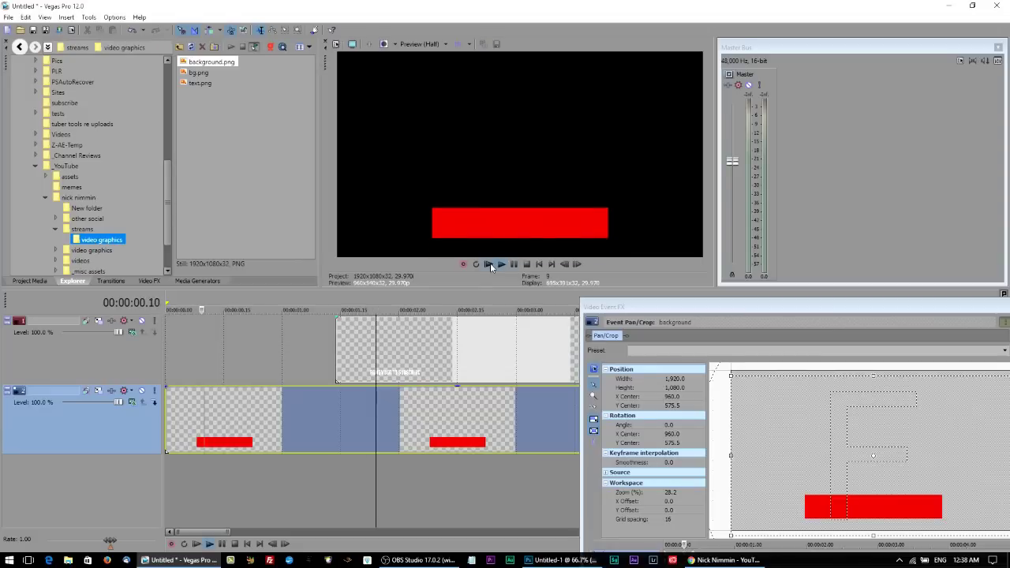
{"action": "left_click", "coordinate": [513, 264]}
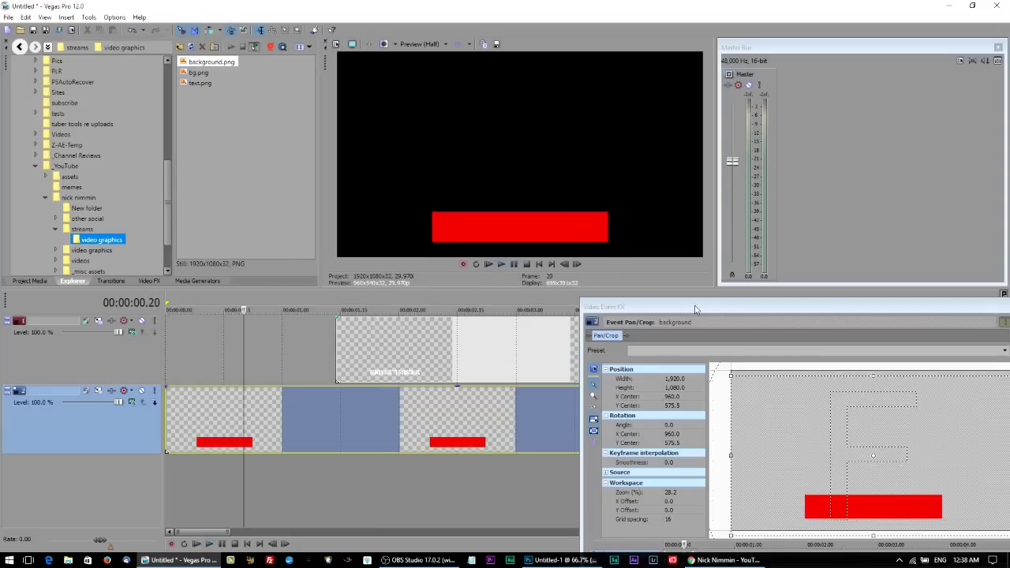
{"action": "left_click_drag", "start_coordinate": [692, 311], "coordinate": [611, 190]}
Set the background's starting and second position keyframes to Smooth interpolation and close the Event Pan/Crop dialog.
{"action": "left_click", "coordinate": [583, 433]}
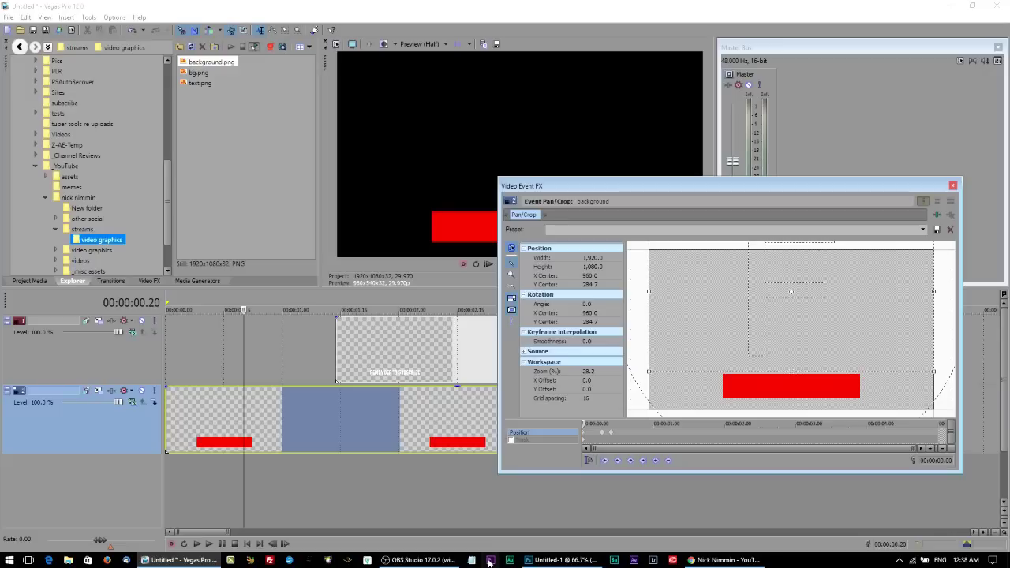
{"action": "right_click", "coordinate": [584, 436]}
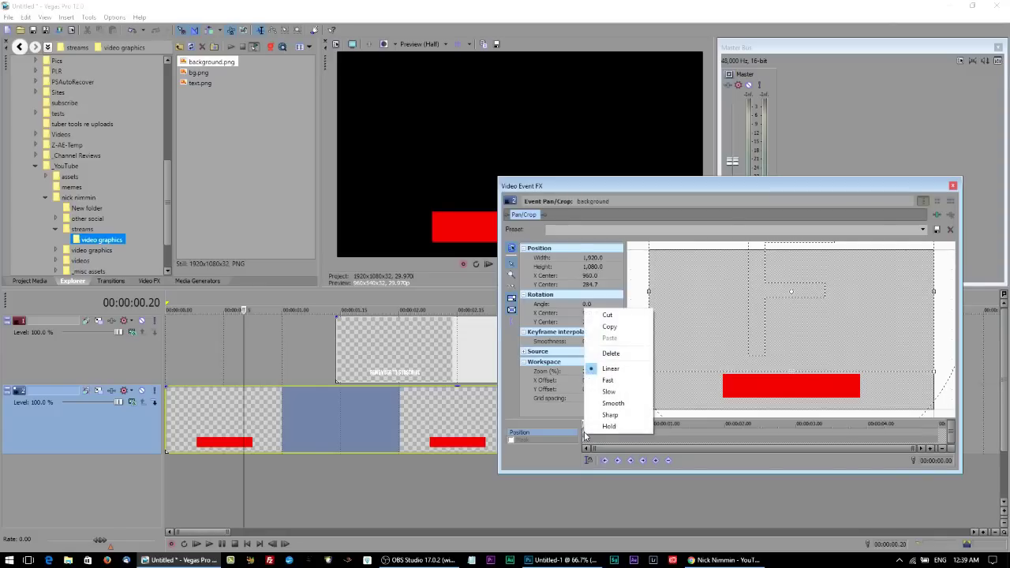
{"action": "left_click", "coordinate": [584, 435]}
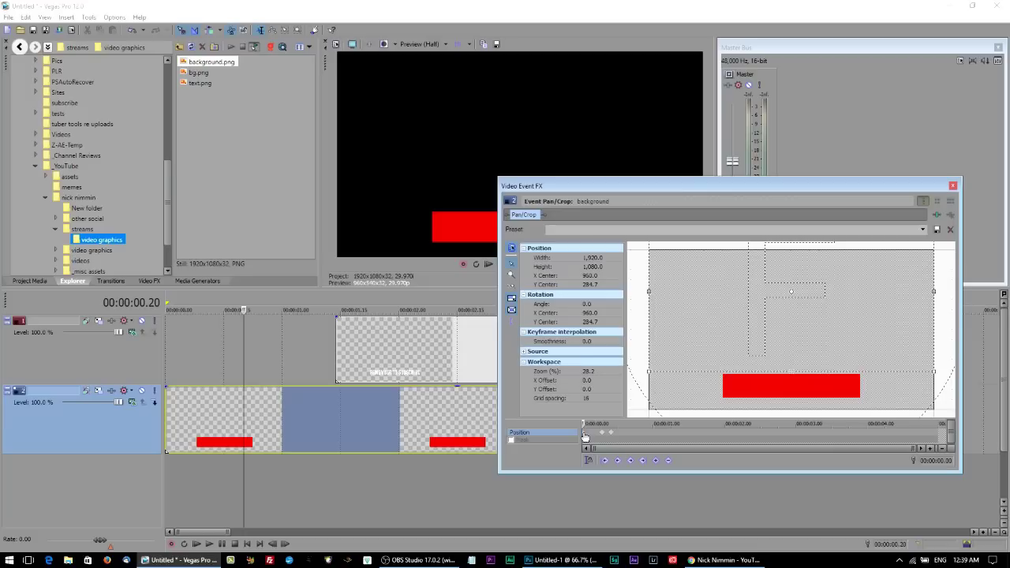
{"action": "right_click", "coordinate": [585, 436]}
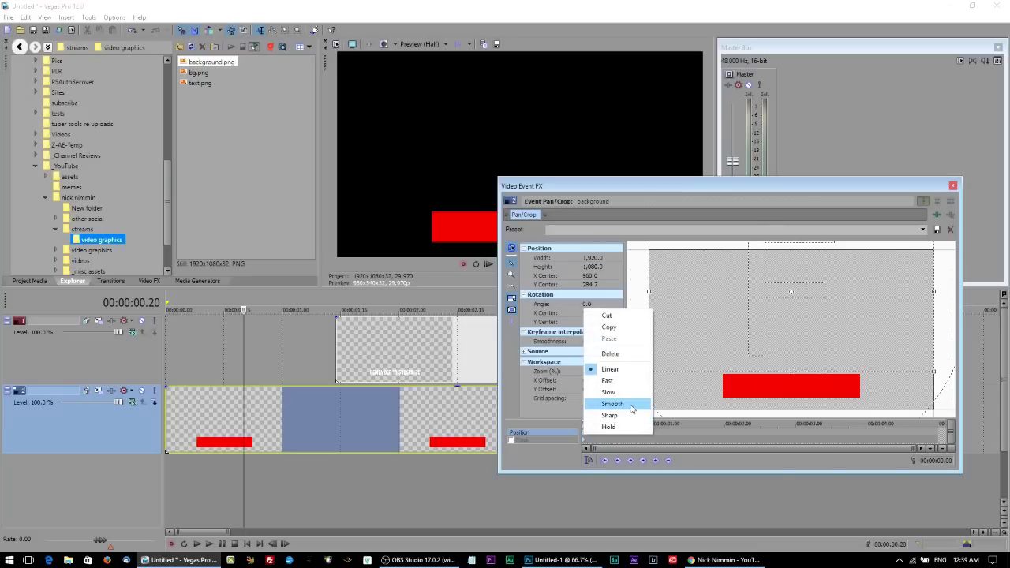
{"action": "left_click", "coordinate": [631, 404]}
{"action": "right_click", "coordinate": [603, 436]}
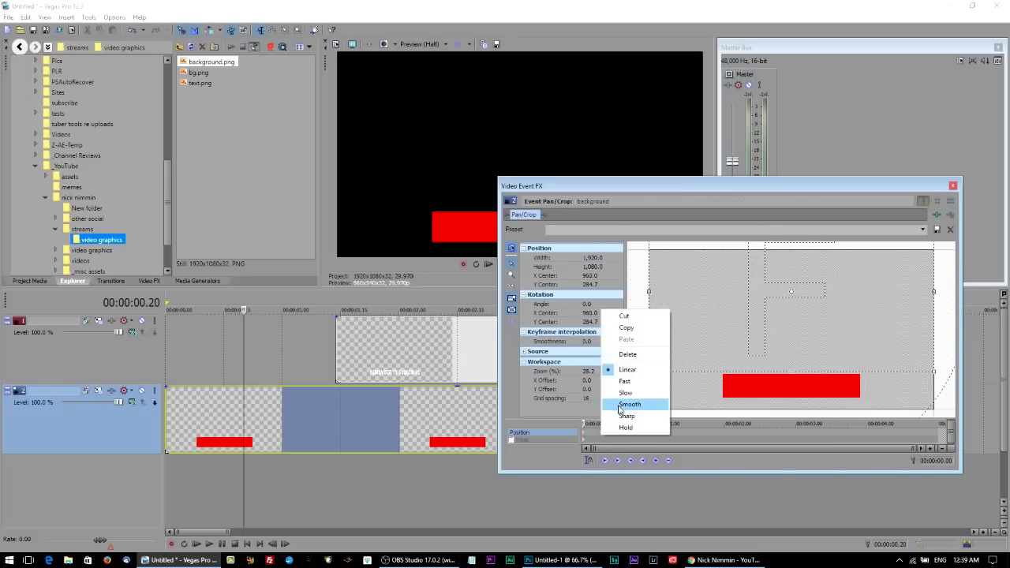
{"action": "left_click", "coordinate": [629, 405]}
{"action": "left_click", "coordinate": [952, 185]}
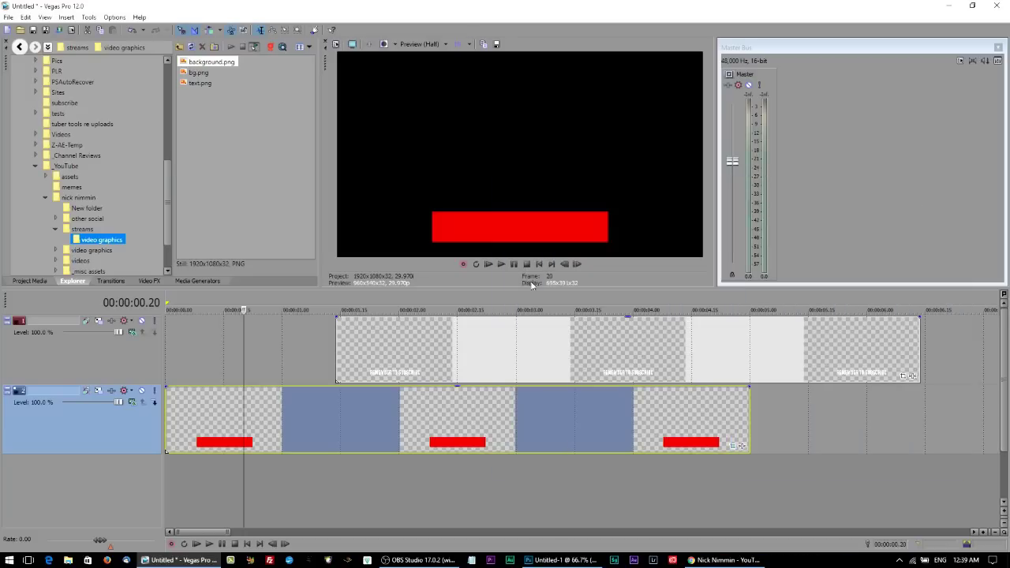
Preview the smoothed entrance from the start and place the cursor at 00:00:04.14.
{"action": "left_click", "coordinate": [487, 264]}
{"action": "left_click", "coordinate": [513, 265]}
{"action": "left_click", "coordinate": [687, 444]}
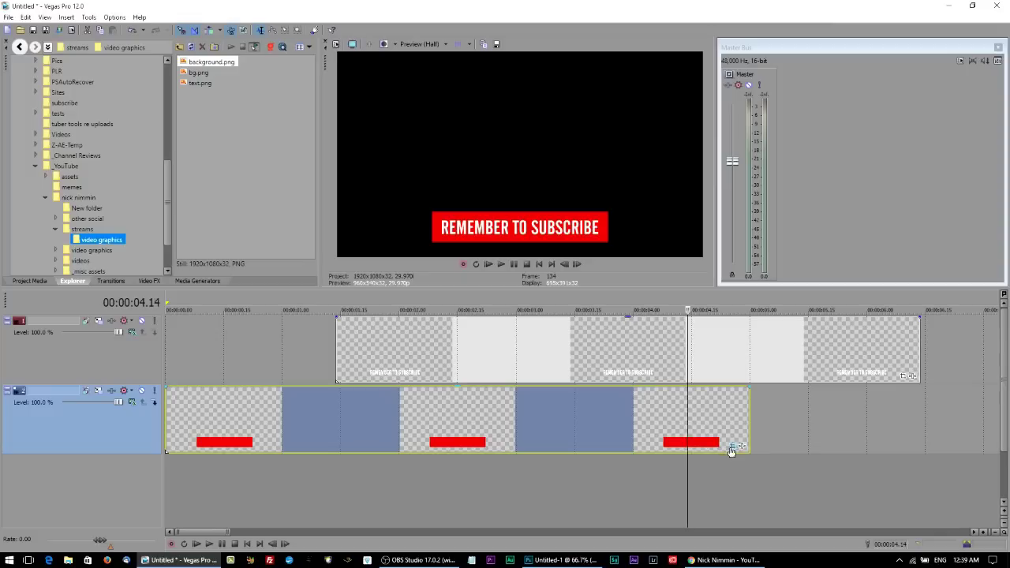
Add background position keyframes at 00:00:04.19, at 00:00:04.23 with Y Center about 579.0, and at 00:00:05.00 with Y Center about 288.2.
{"action": "left_click", "coordinate": [732, 446]}
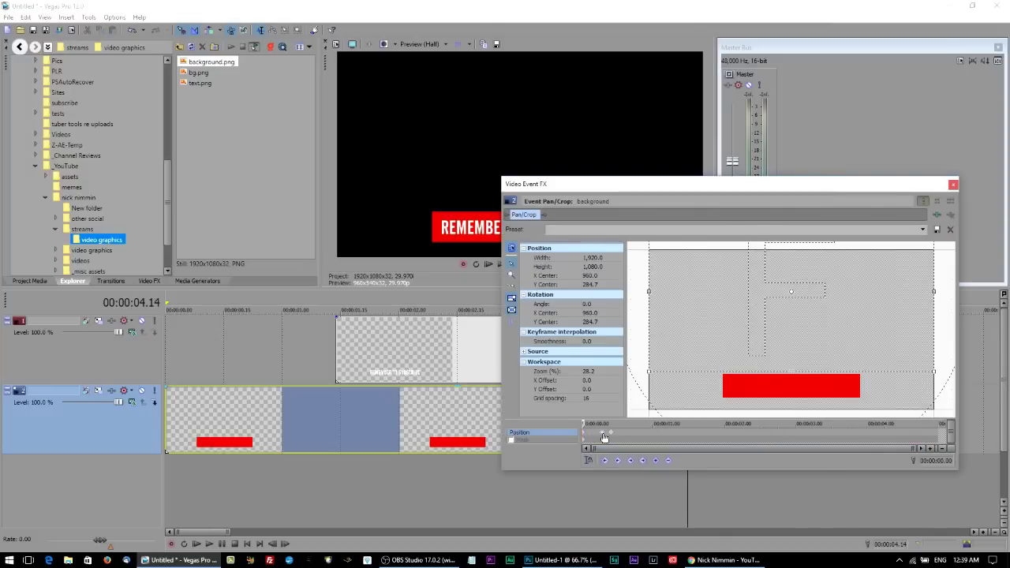
{"action": "left_click", "coordinate": [919, 432]}
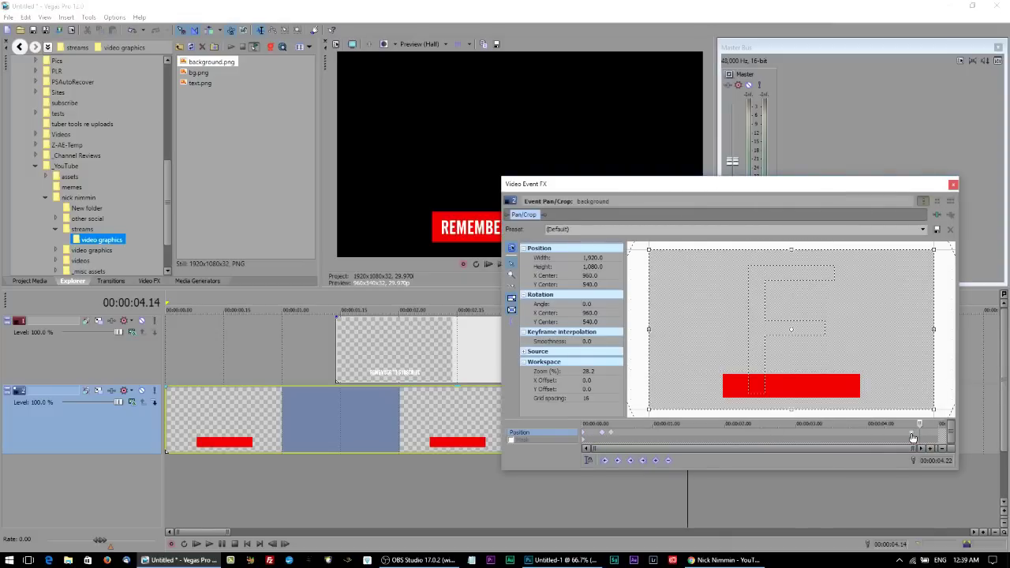
{"action": "left_click", "coordinate": [912, 437]}
{"action": "left_click", "coordinate": [938, 440]}
{"action": "left_click", "coordinate": [920, 434]}
{"action": "left_click_drag", "start_coordinate": [830, 397], "coordinate": [851, 364]}
{"action": "left_click", "coordinate": [942, 437]}
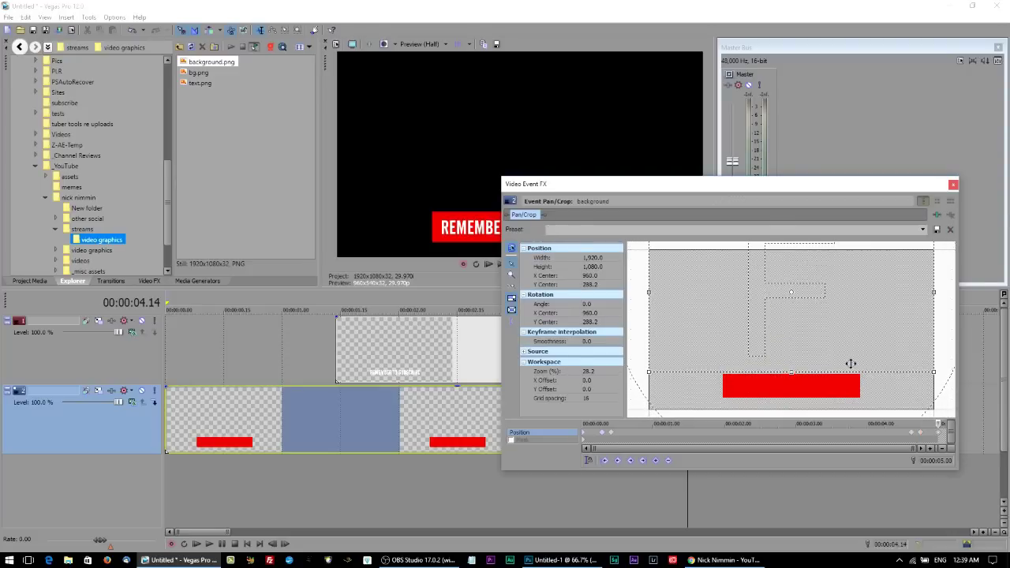
Apply Smooth interpolation to the background's exit keyframes, starting with the one at 00:00:04.19, and close the Event Pan/Crop dialog.
{"action": "right_click", "coordinate": [914, 437]}
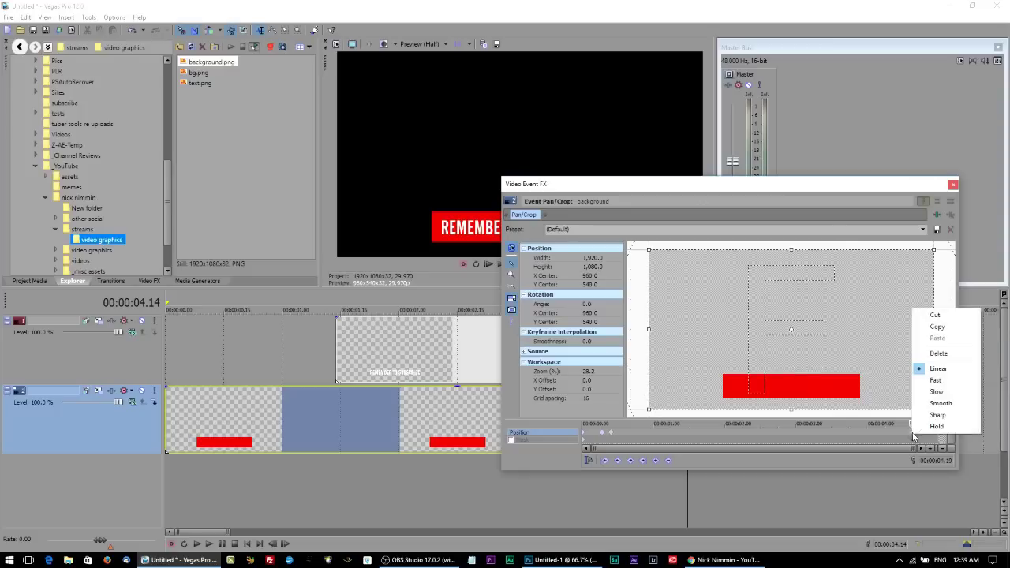
{"action": "left_click", "coordinate": [947, 405]}
{"action": "left_click", "coordinate": [947, 405]}
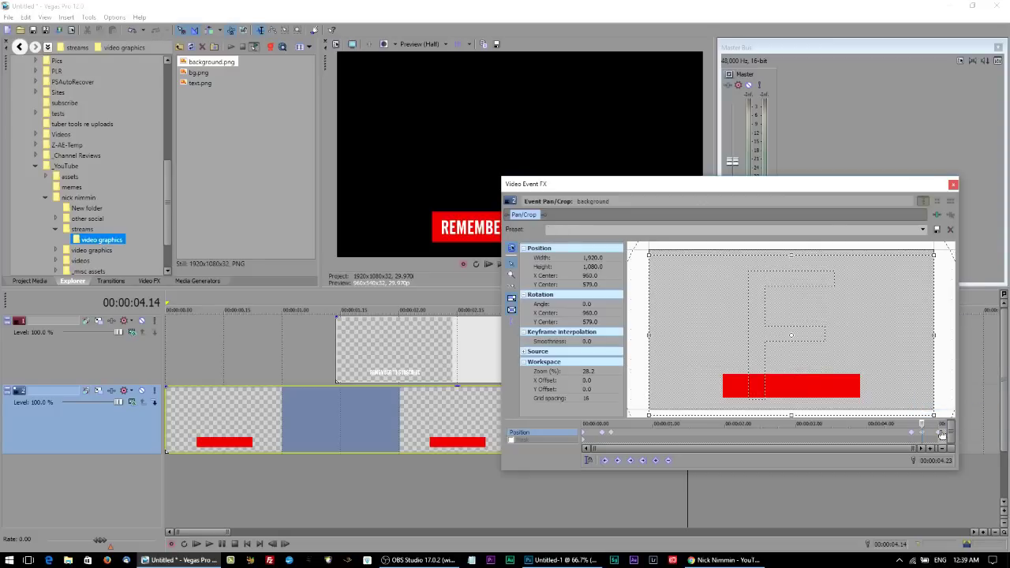
{"action": "right_click", "coordinate": [939, 436]}
{"action": "left_click", "coordinate": [952, 183]}
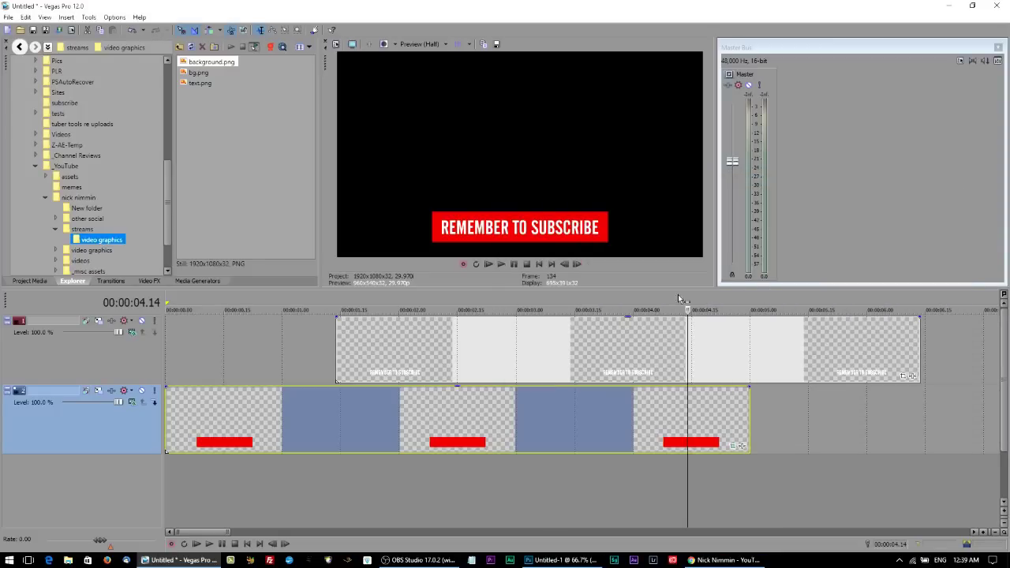
Mute the text track and play the end of the red background's animation to check its exit.
{"action": "left_click", "coordinate": [143, 321]}
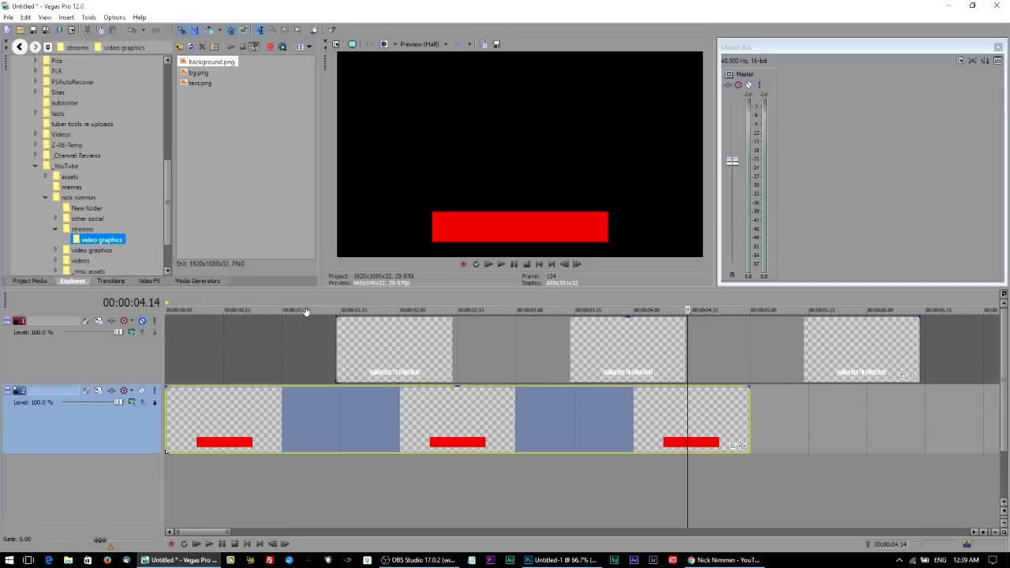
{"action": "left_click", "coordinate": [500, 265]}
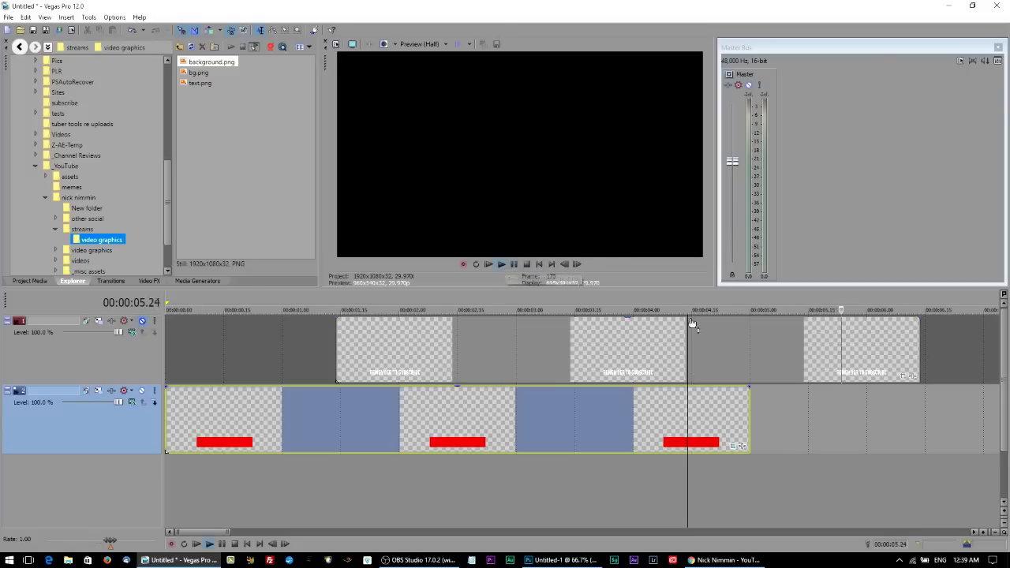
{"action": "left_click", "coordinate": [692, 300]}
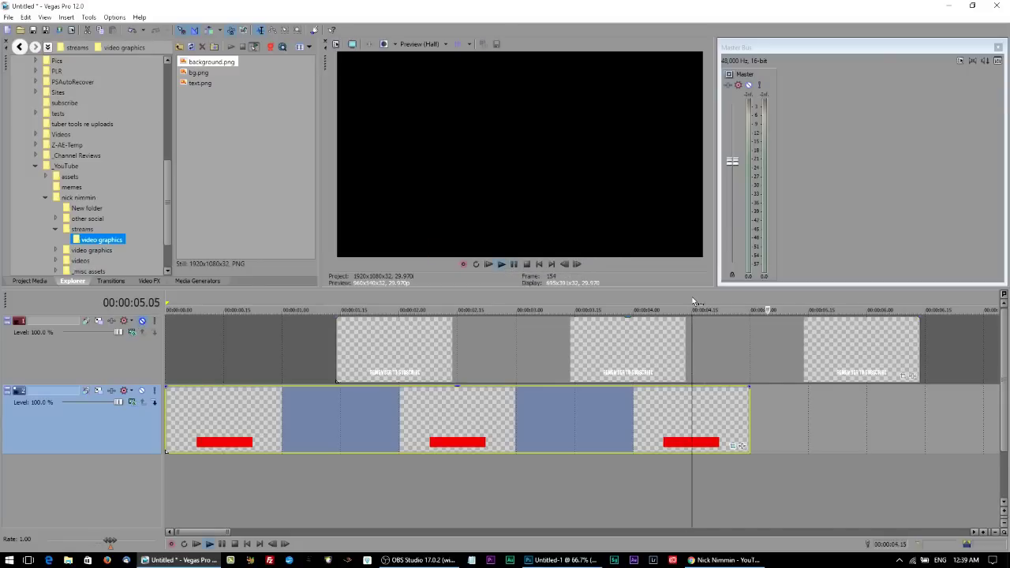
{"action": "left_click", "coordinate": [514, 264]}
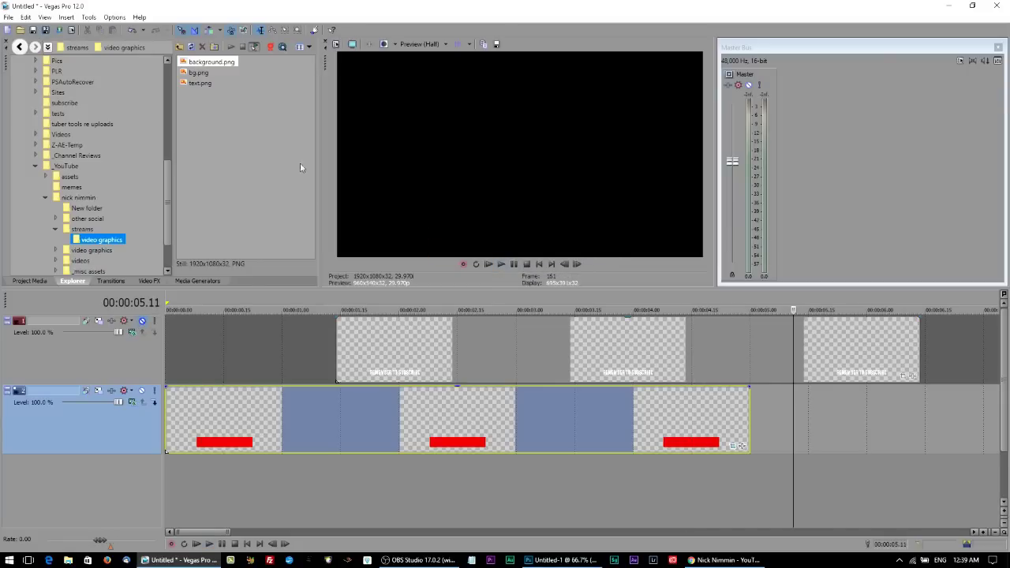
{"action": "left_click", "coordinate": [616, 310]}
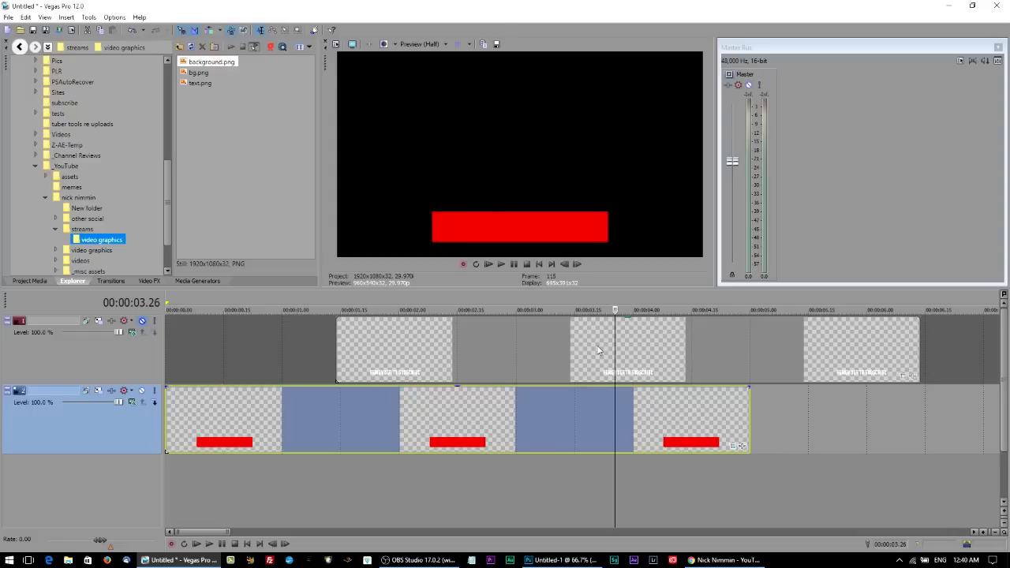
Unmute the text track and move the text clip earlier to start at about 00:00:00.12, checking the timing in playback.
{"action": "left_click", "coordinate": [501, 352]}
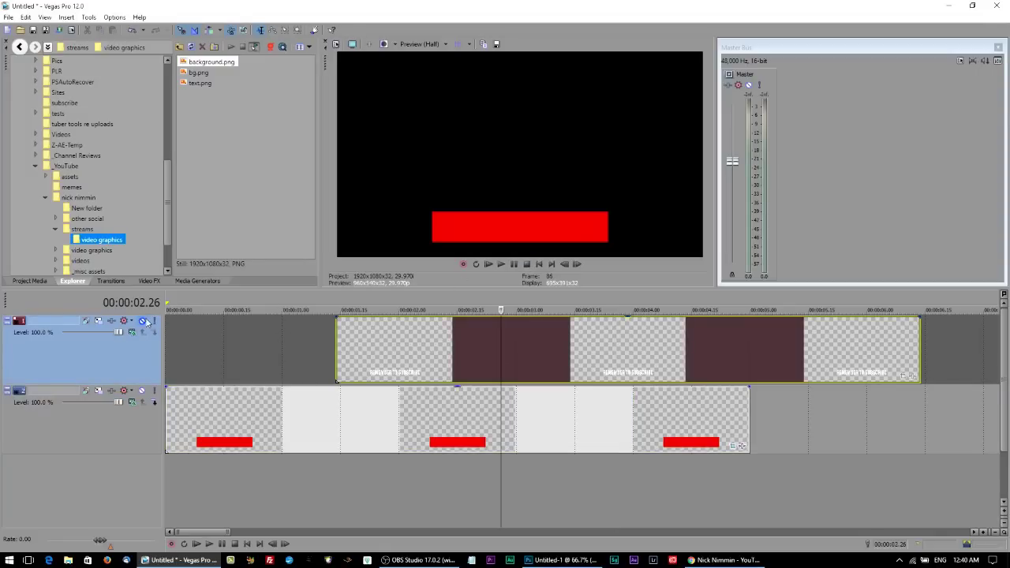
{"action": "mouse_move", "coordinate": [387, 350]}
{"action": "left_mouse_down"}
{"action": "mouse_move", "coordinate": [189, 347]}
{"action": "mouse_move", "coordinate": [392, 357]}
{"action": "left_mouse_up"}
{"action": "left_click", "coordinate": [487, 264]}
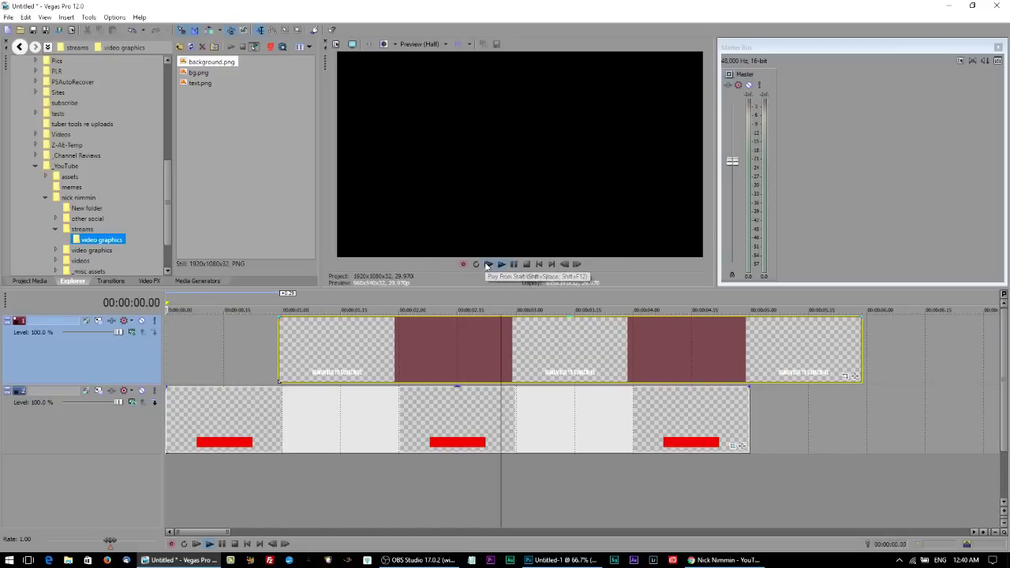
{"action": "key", "text": "space"}
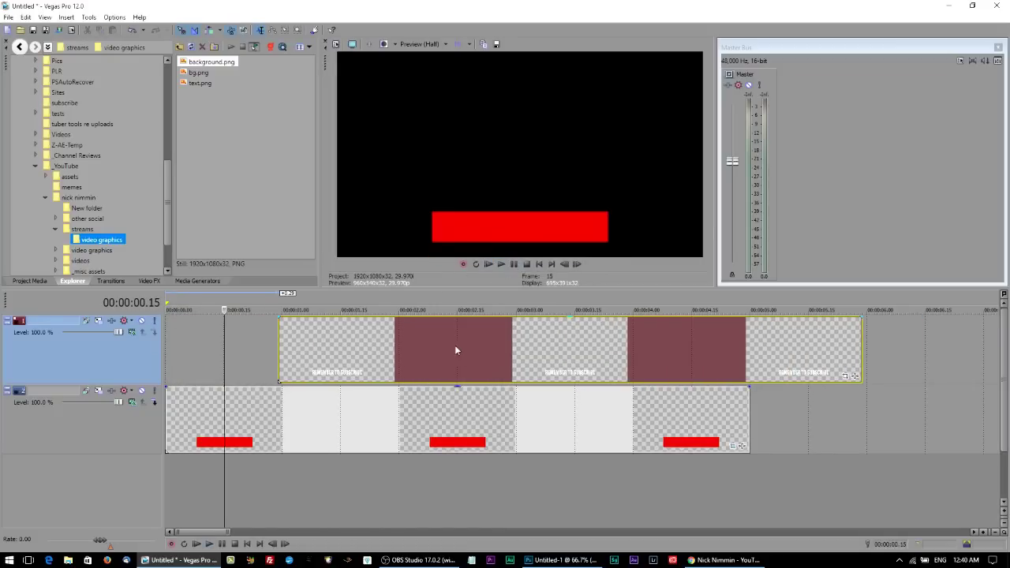
{"action": "left_click_drag", "start_coordinate": [455, 350], "coordinate": [367, 357]}
{"action": "left_click", "coordinate": [487, 264]}
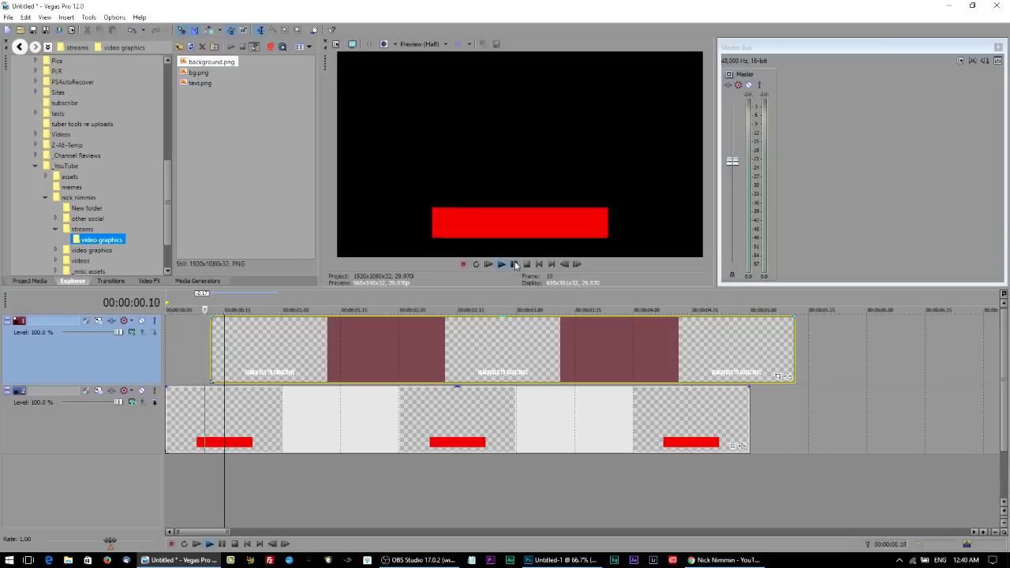
{"action": "left_click", "coordinate": [513, 264]}
{"action": "left_click", "coordinate": [211, 303]}
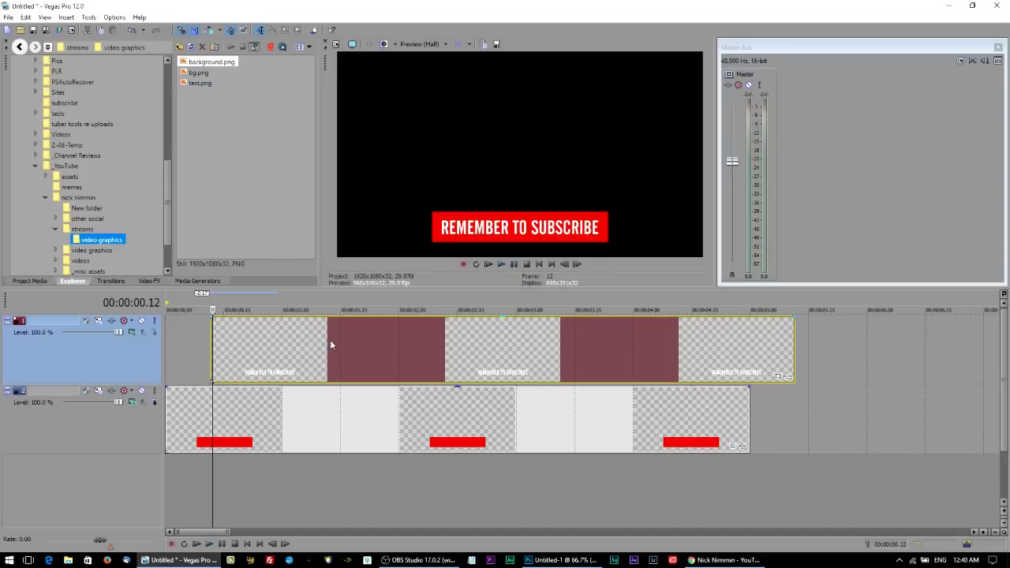
Trim the text clip's end to just before the background clip's end and return the cursor to the text's start.
{"action": "scroll", "coordinate": [363, 359], "scroll_direction": "up", "scroll_amount": 3}
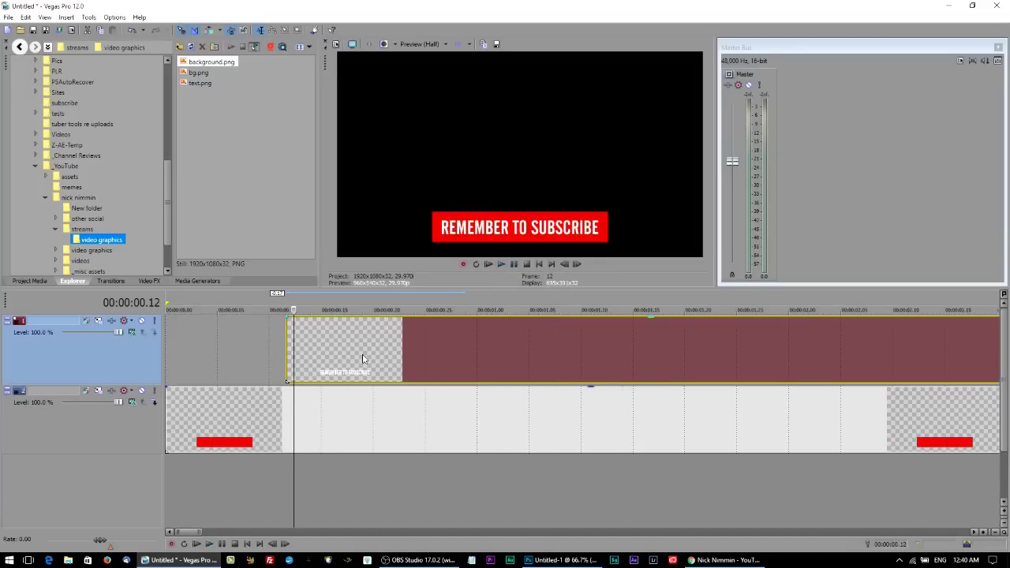
{"action": "scroll", "coordinate": [692, 359], "scroll_direction": "down", "scroll_amount": 5}
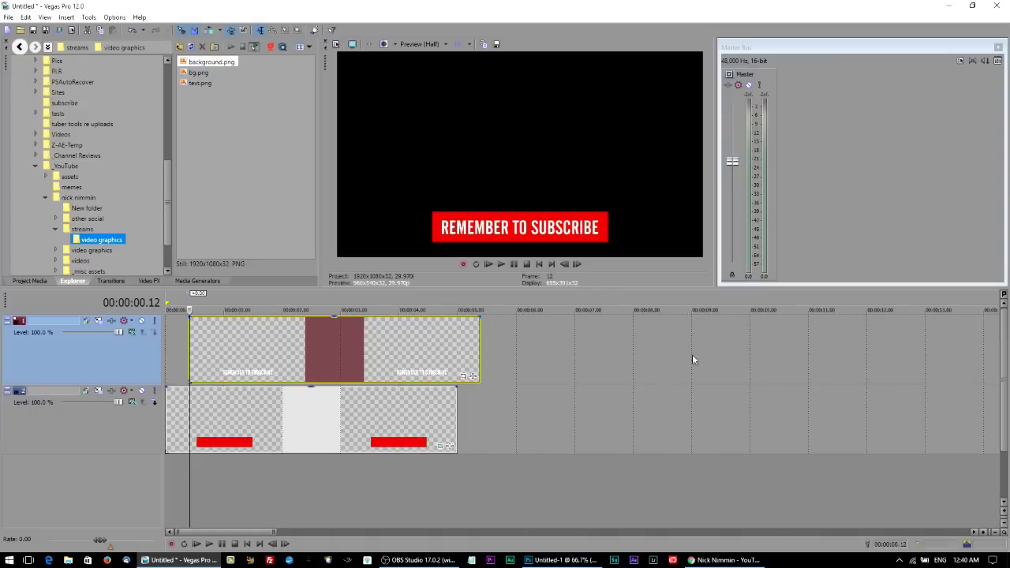
{"action": "left_click_drag", "start_coordinate": [479, 355], "coordinate": [451, 358]}
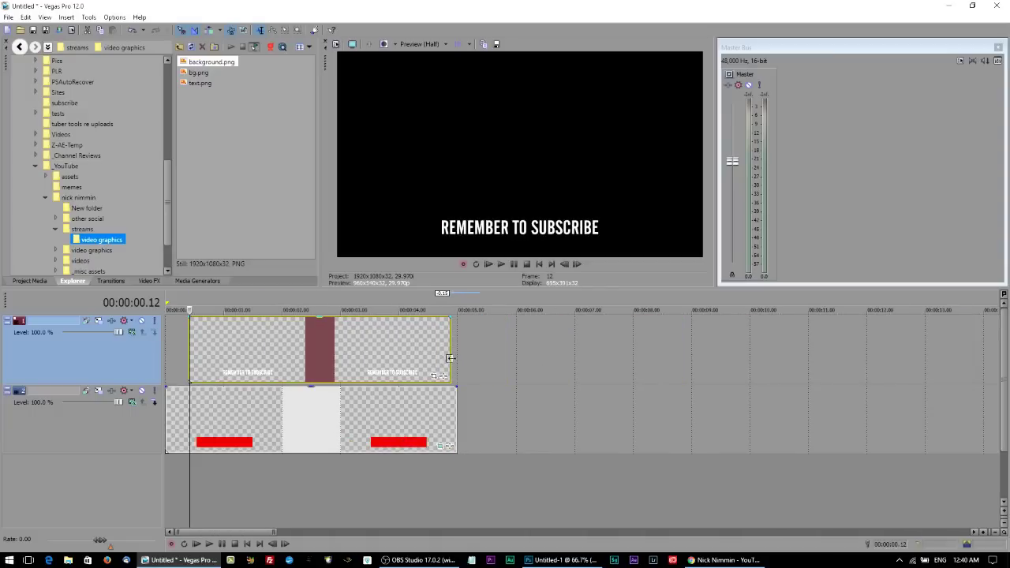
{"action": "left_click", "coordinate": [315, 344]}
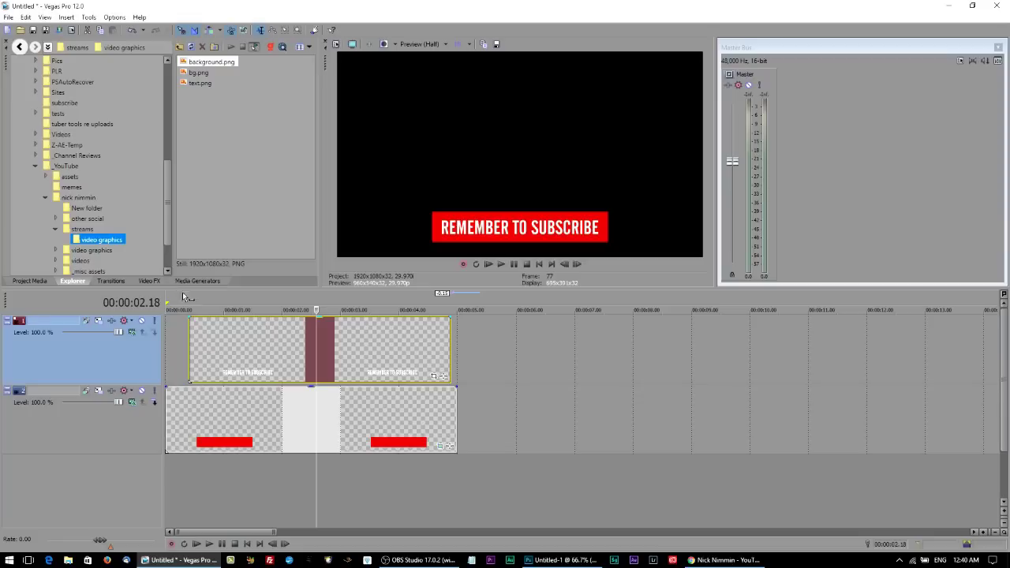
{"action": "left_click", "coordinate": [189, 328]}
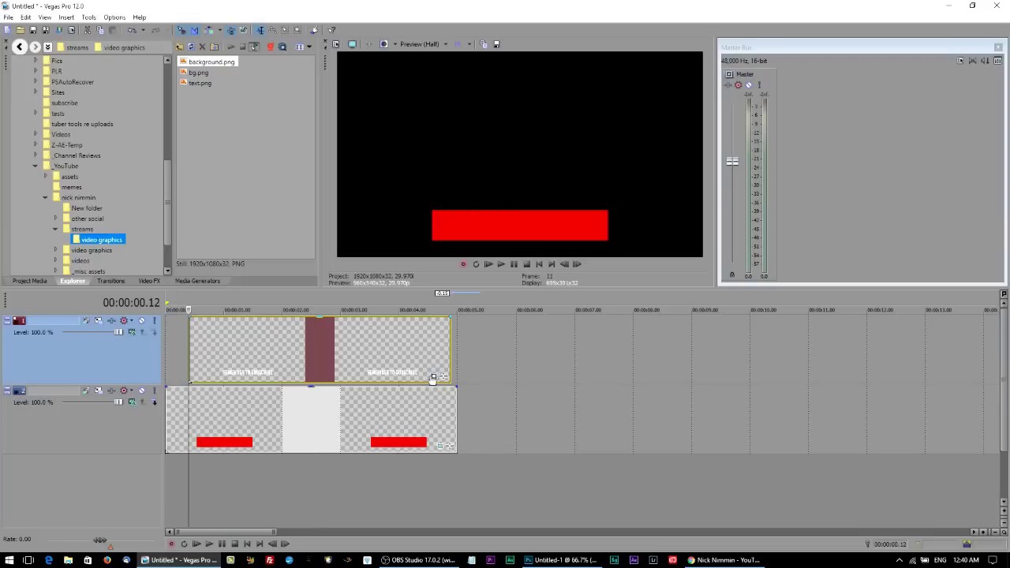
Open Event Pan/Crop for the text clip, enable its mask and move the dialog off the timeline clips.
{"action": "left_click", "coordinate": [433, 377]}
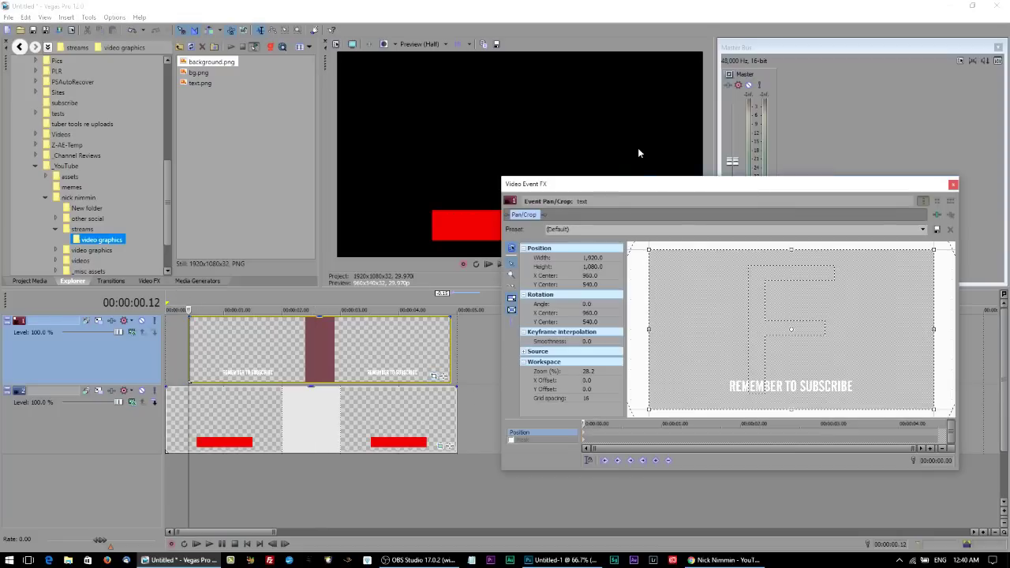
{"action": "left_click_drag", "start_coordinate": [626, 185], "coordinate": [388, 163]}
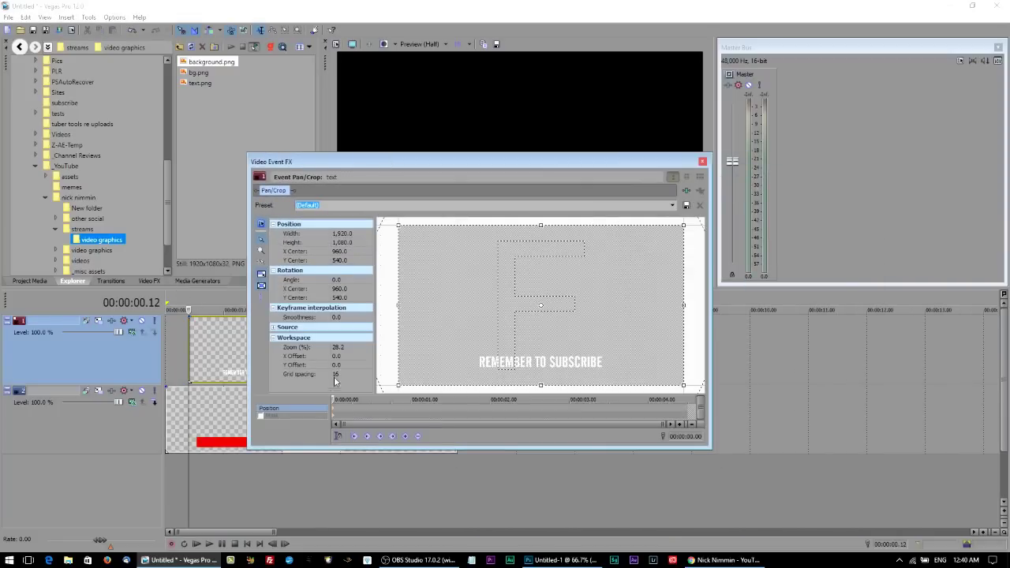
{"action": "left_click", "coordinate": [334, 417]}
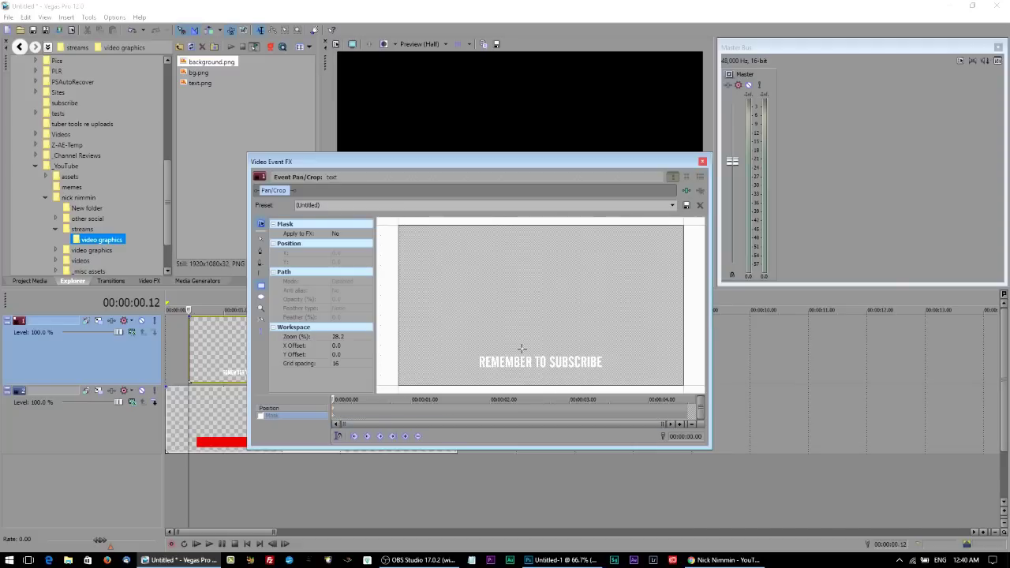
{"action": "left_click", "coordinate": [703, 161]}
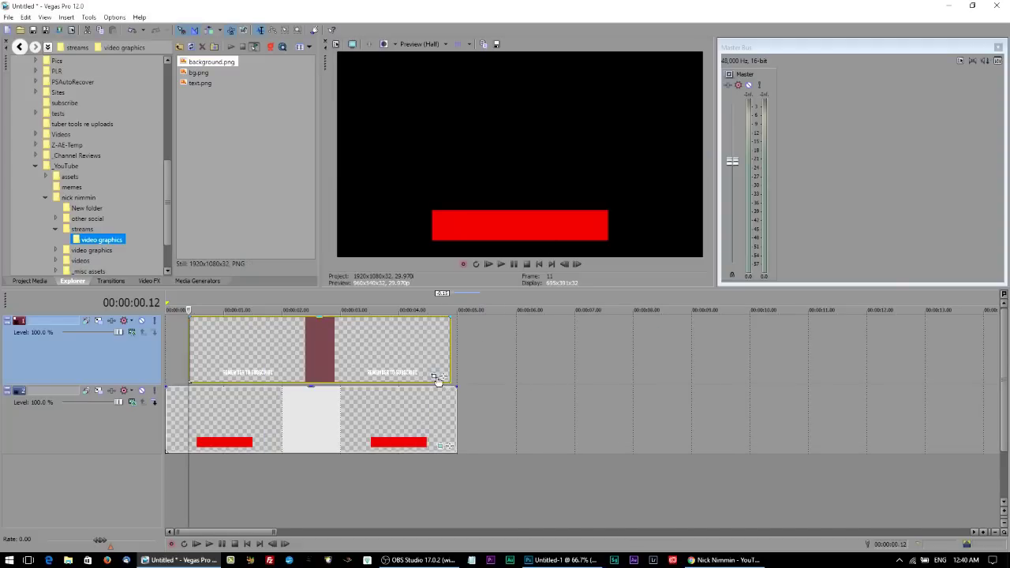
{"action": "left_click", "coordinate": [434, 377]}
{"action": "left_click_drag", "start_coordinate": [505, 161], "coordinate": [713, 193]}
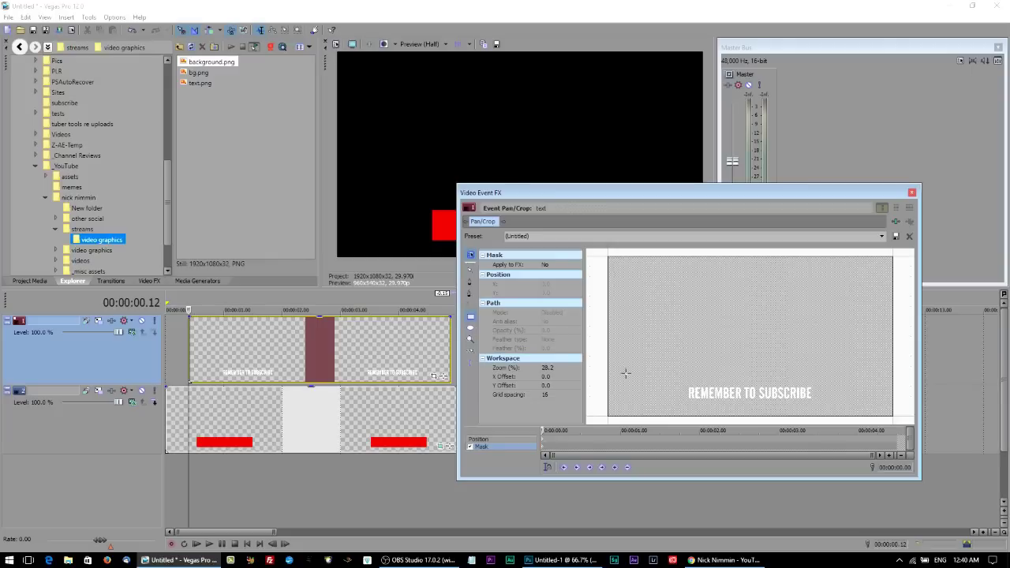
Draw a full-width rectangular mask around the text, centred at about X 958.2, Y 919.5, and add a mask keyframe at 00:00:00.08.
{"action": "left_click_drag", "start_coordinate": [621, 380], "coordinate": [897, 408]}
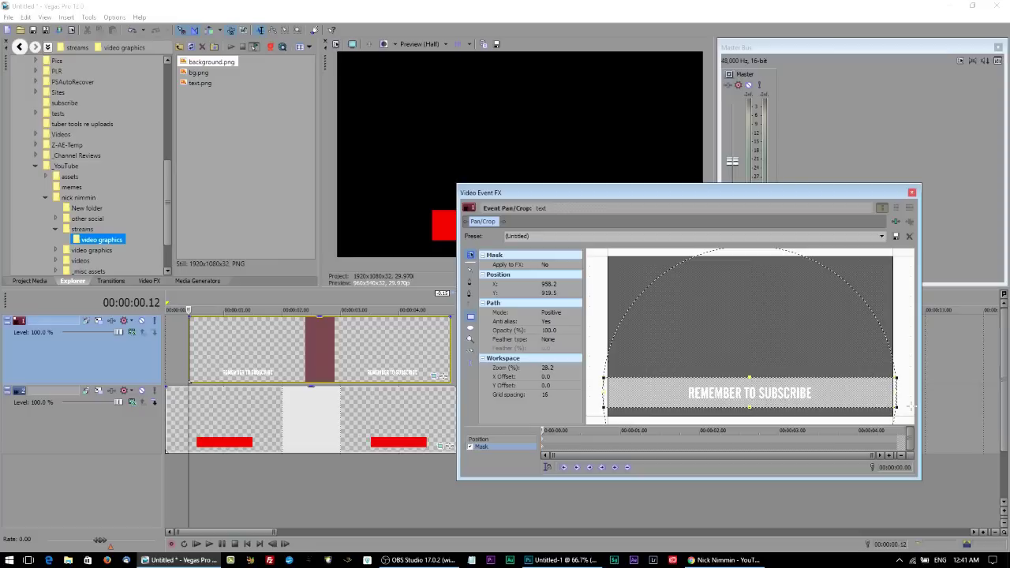
{"action": "left_click", "coordinate": [562, 451]}
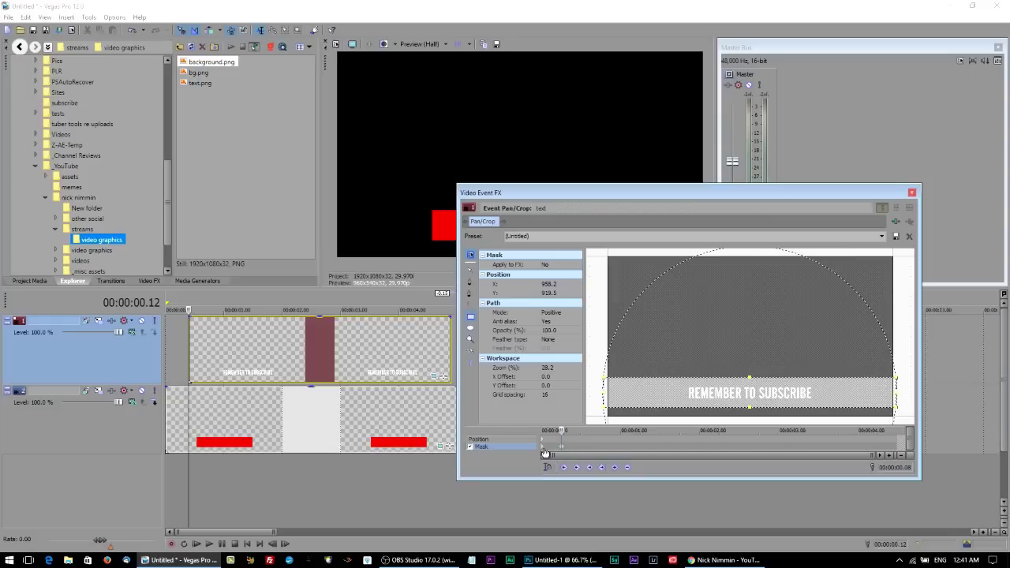
Raise the mask's lower edge at the starting mask keyframe, close the dialog and play the animation from the start.
{"action": "left_click", "coordinate": [544, 450]}
{"action": "mouse_move", "coordinate": [753, 409]}
{"action": "left_mouse_down"}
{"action": "mouse_move", "coordinate": [751, 378]}
{"action": "mouse_move", "coordinate": [753, 392]}
{"action": "left_mouse_up"}
{"action": "left_click", "coordinate": [912, 193]}
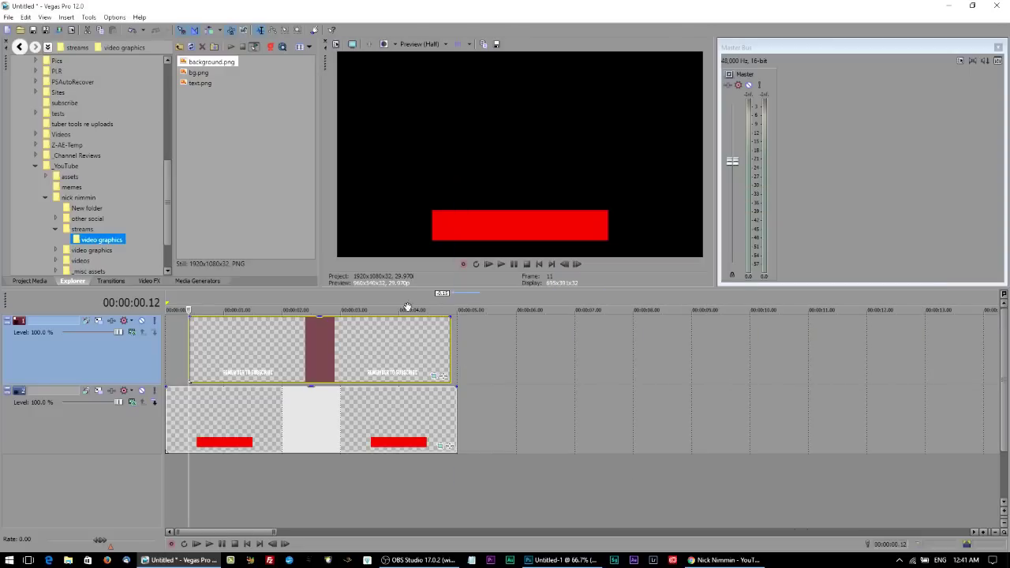
{"action": "left_click", "coordinate": [489, 264]}
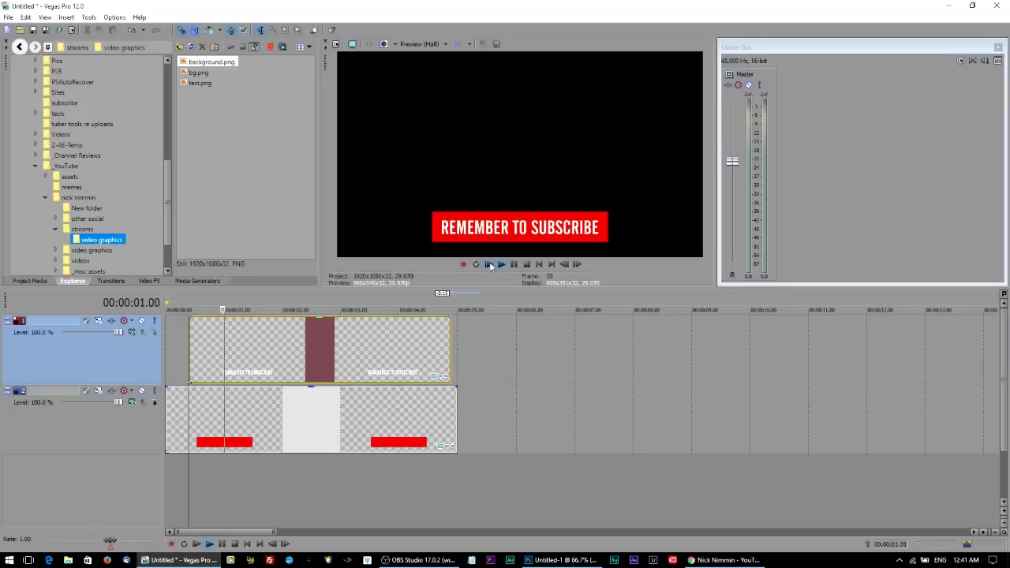